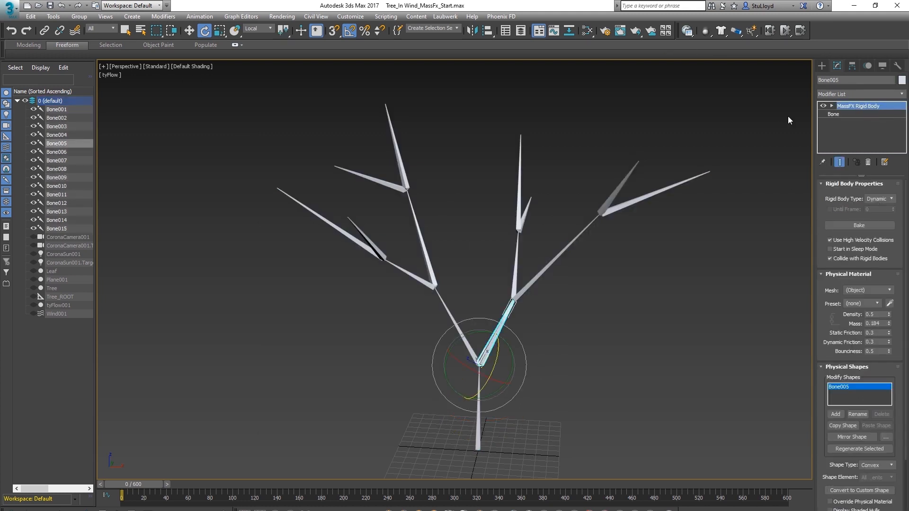
Step: Set the rigid body type of the trunk bone, Bone001, to Kinematic
left_click(530, 411)
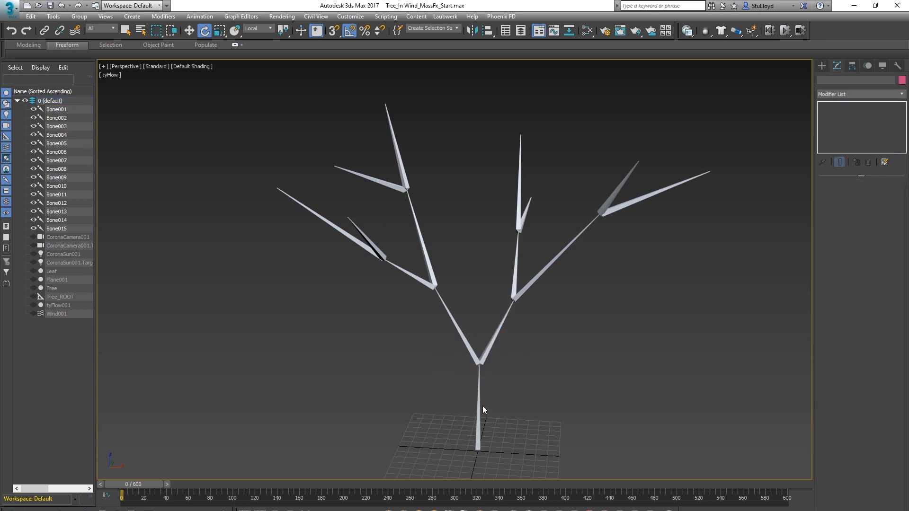
left_click(480, 396)
left_click(890, 199)
left_click(877, 214)
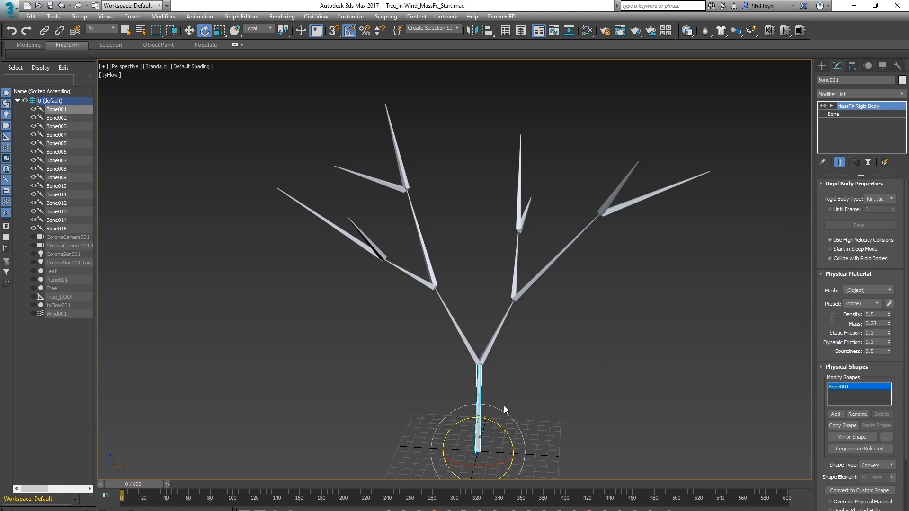
mouse_move(486, 420)
left_mouse_down()
mouse_move(473, 411)
mouse_move(486, 417)
left_mouse_up()
right_click(486, 417)
middle_click_drag(556, 348, 563, 340)
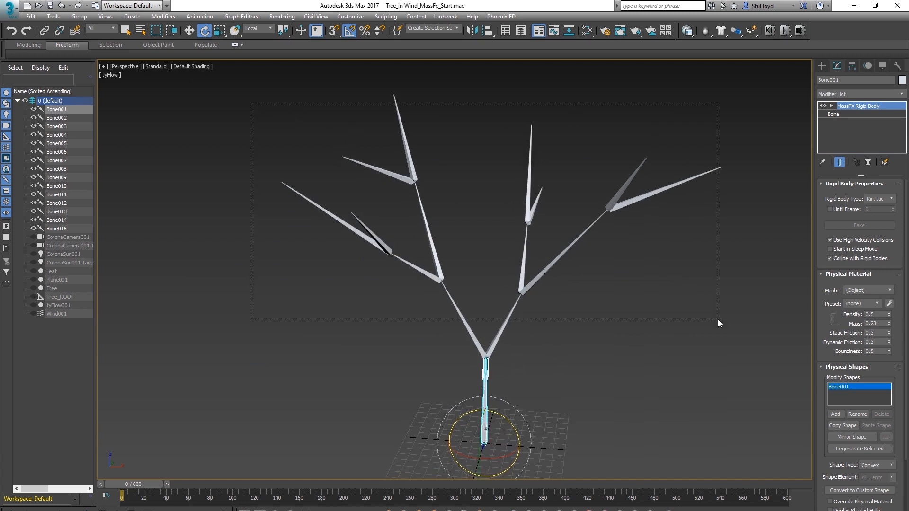
Step: Store all bones above the trunk in a named selection set "bones" and reselect them through that set
left_click_drag(718, 320, 718, 319)
left_click(439, 27)
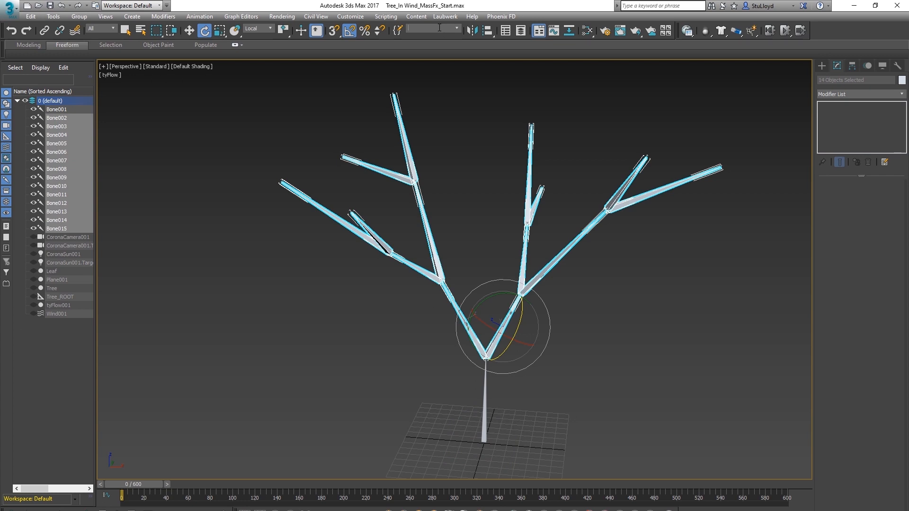
key("Return")
left_click(467, 113)
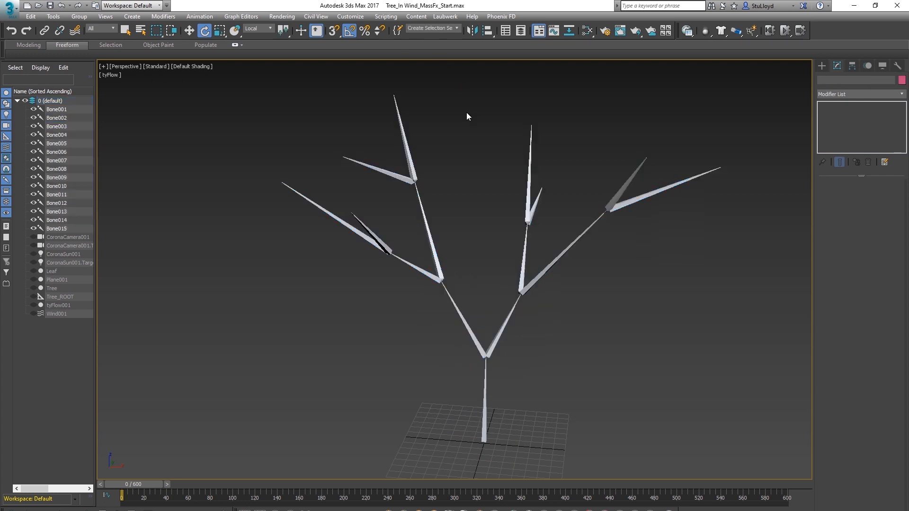
left_click(455, 28)
left_click(425, 36)
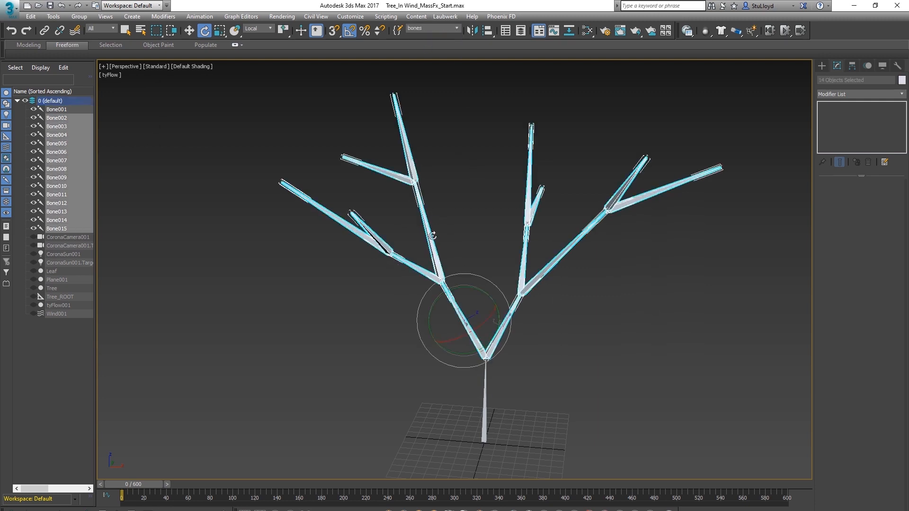
Step: Check the selected bones' shared rigid body properties in the MassFX multi-object editor
left_click(687, 31)
left_click_drag(252, 163, 239, 151)
left_click(240, 166)
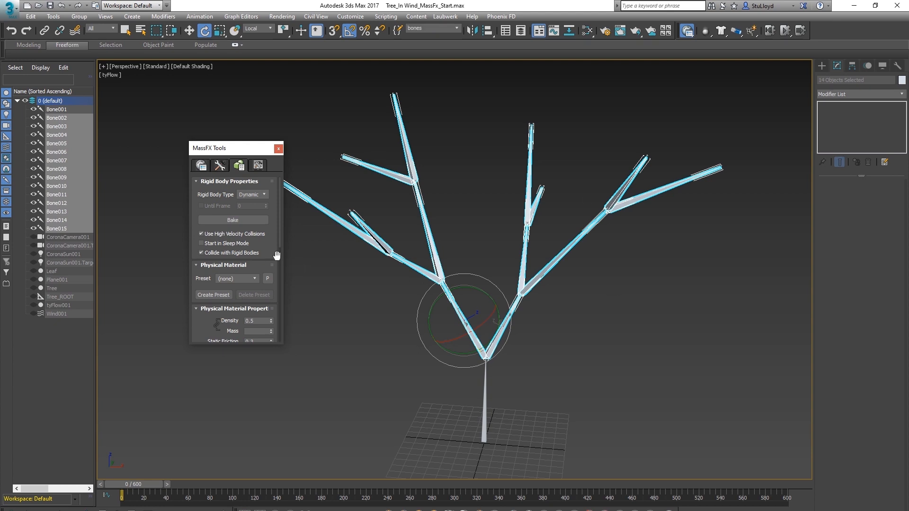
left_click(278, 148)
Step: Deselect the bones, run the MassFX simulation and reset it to the start
left_click(483, 196)
mouse_move(476, 303)
middle_mouse_down("alt")
mouse_move(491, 320)
mouse_move(469, 291)
middle_mouse_up("alt")
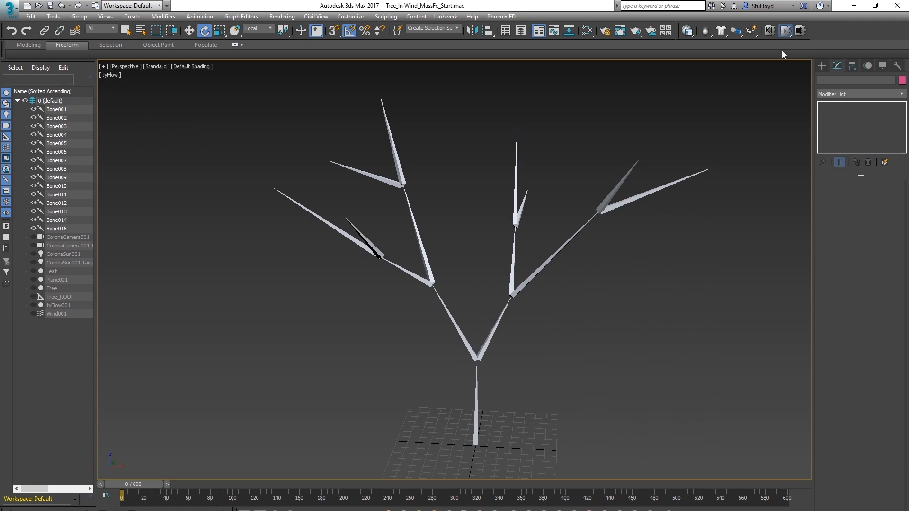
key("/")
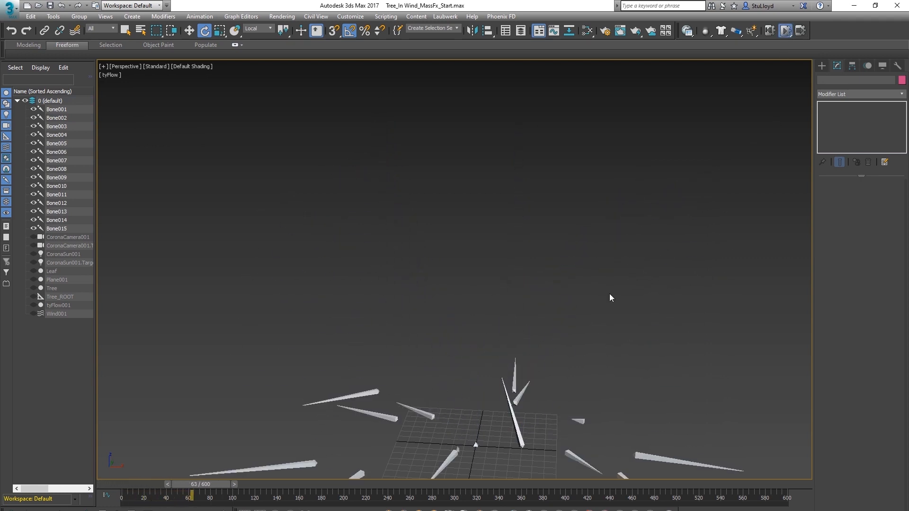
left_click(770, 31)
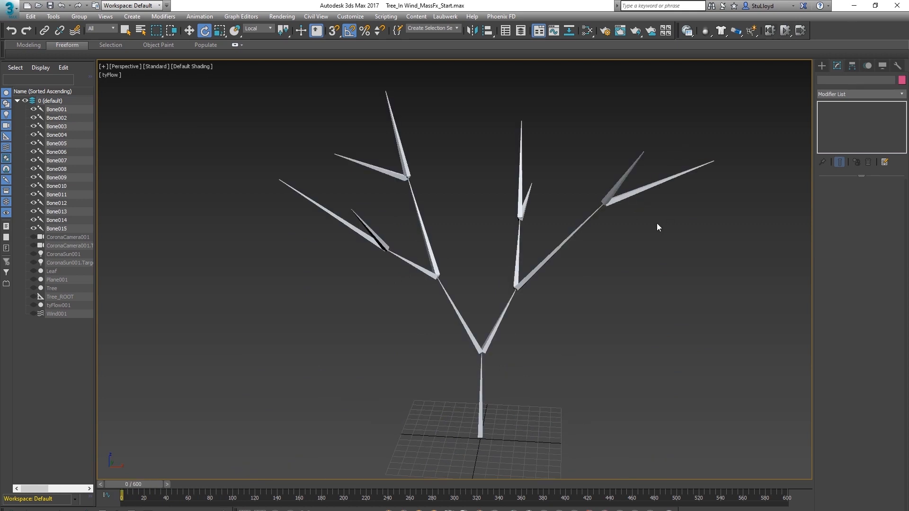
middle_click_drag(541, 333, 534, 333)
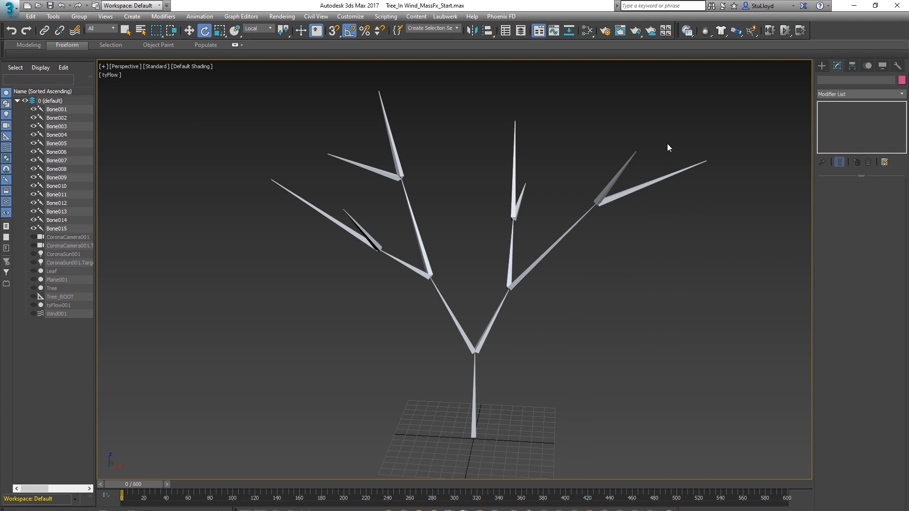
Step: Raise the rigid body substeps in the MassFX scene settings
left_click(687, 32)
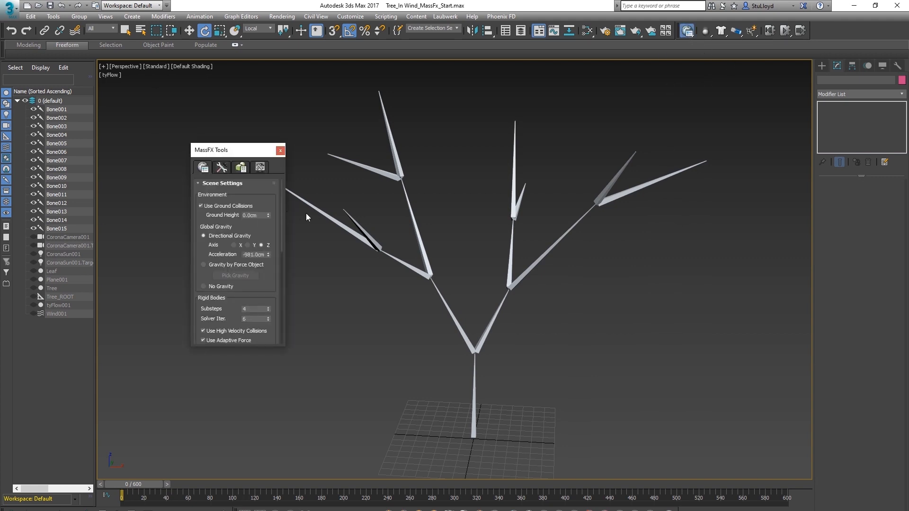
left_click(268, 307)
left_click(280, 151)
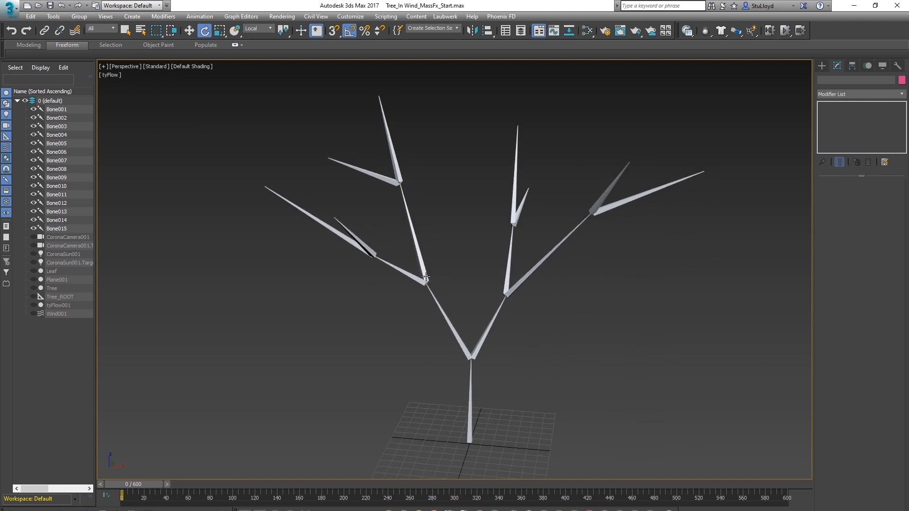
Step: Create a MassFX universal constraint on Bone005, the first branch bone above the trunk
scroll(545, 379, "up", 3)
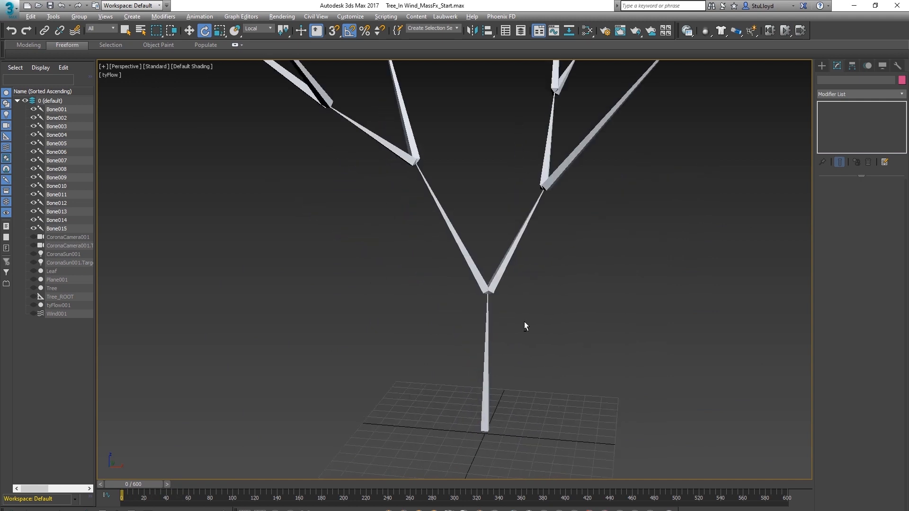
left_click(506, 267)
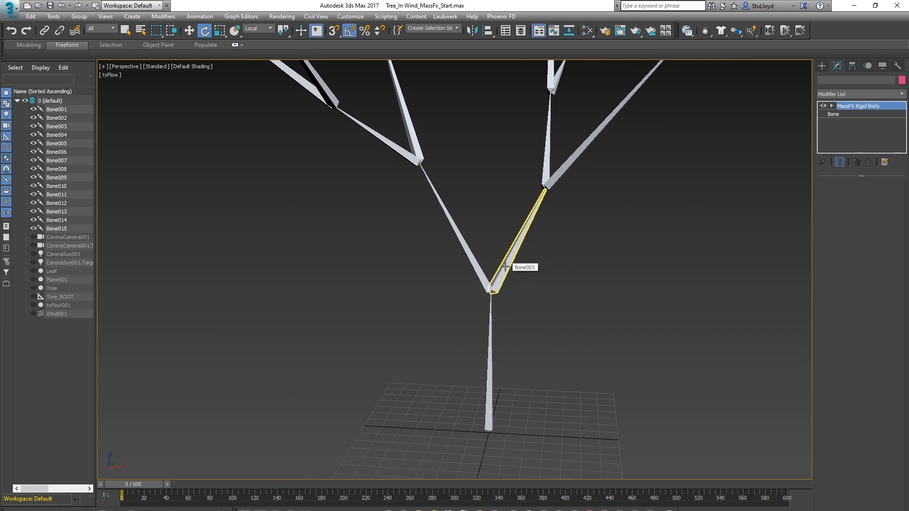
left_click(737, 32)
left_click_drag(738, 32, 773, 108)
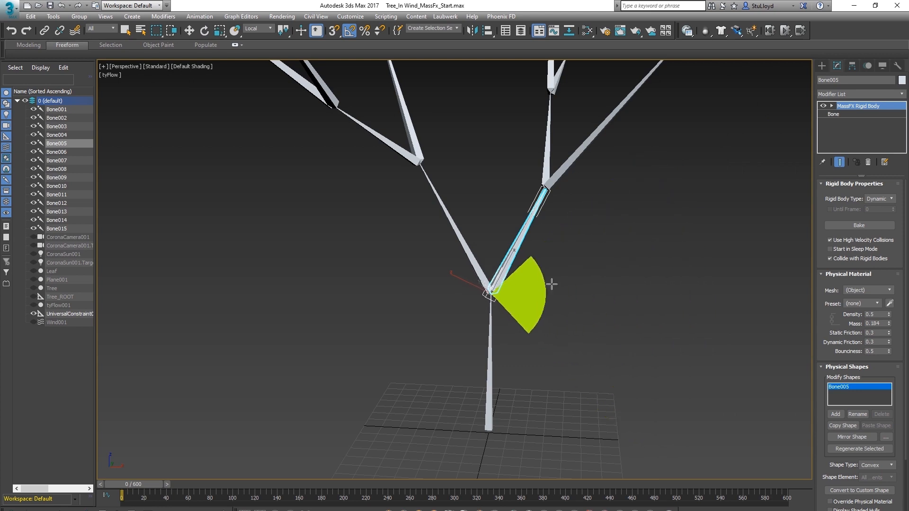
left_click(511, 280)
Step: Assign Bone001 as the universal constraint's parent and move the constraint to the pivot of its child, Bone005
scroll(493, 317, "up", 2)
mouse_move(535, 292)
middle_mouse_down("alt")
mouse_move(546, 296)
mouse_move(537, 282)
middle_mouse_up("alt")
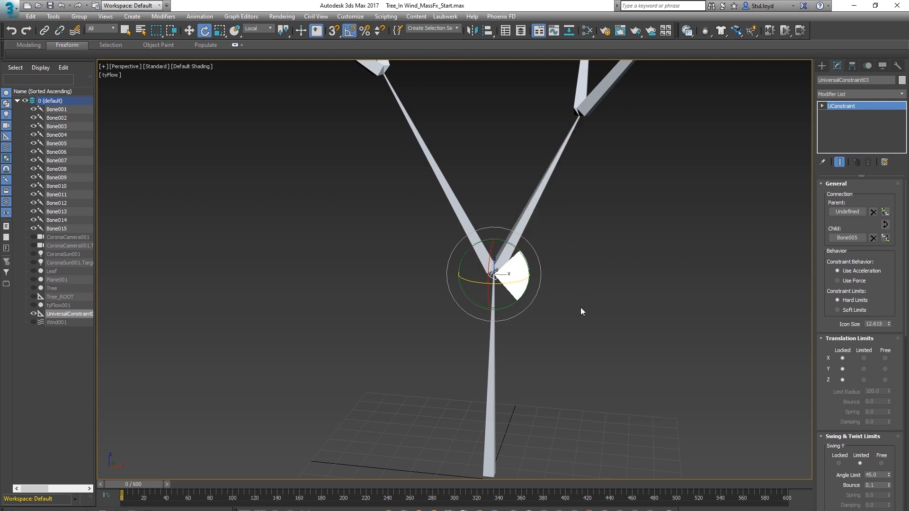
middle_click_drag(581, 308, 576, 309, "alt")
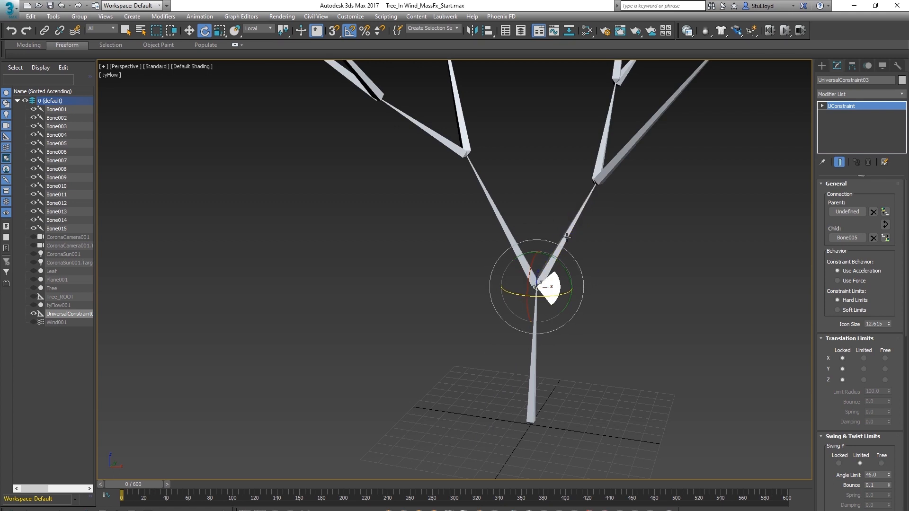
middle_click_drag(564, 306, 575, 300)
scroll(553, 330, "up", 3)
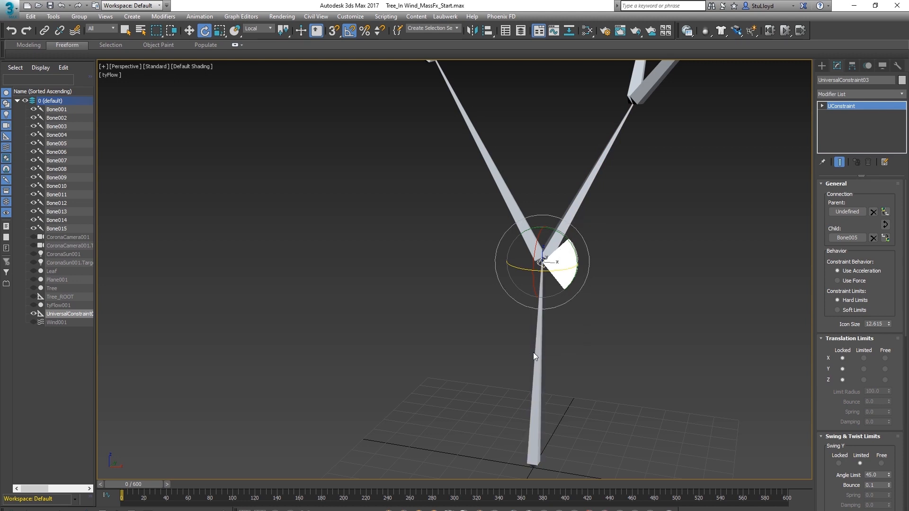
left_click(842, 211)
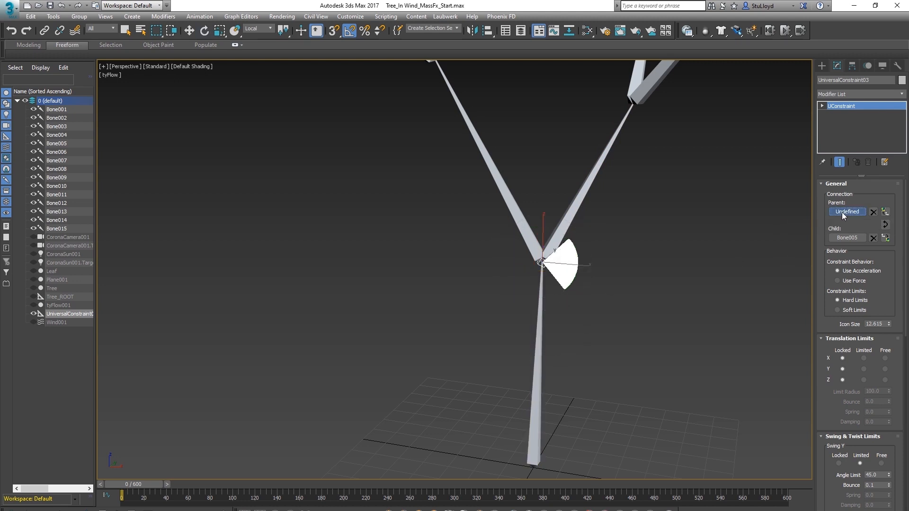
left_click(540, 368)
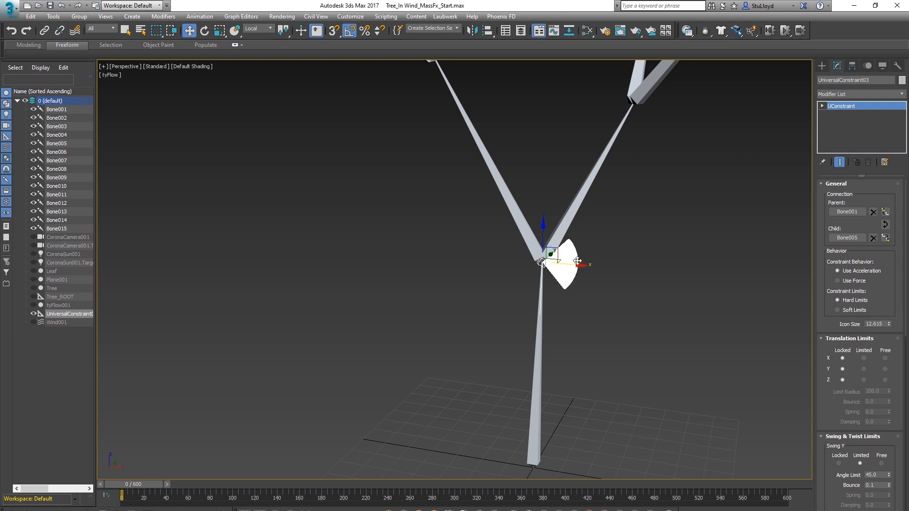
left_click(885, 237)
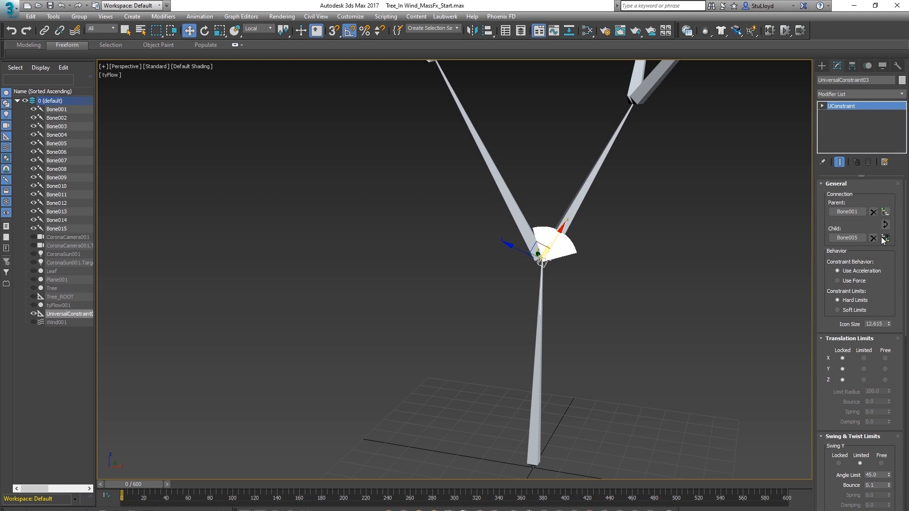
scroll(572, 223, "up", 3)
middle_click_drag(571, 225, 561, 256, "alt")
scroll(597, 237, "down", 2)
scroll(554, 261, "up", 2)
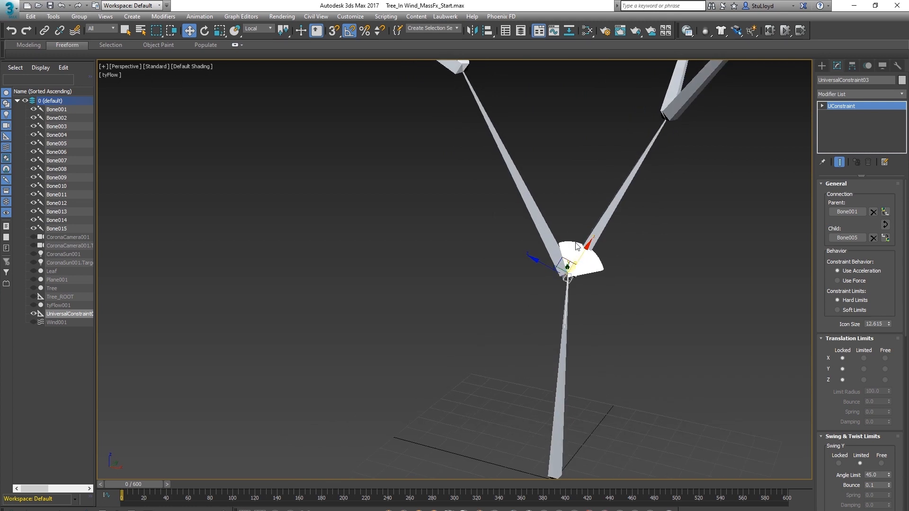
Step: Clone the Bone005 universal constraint as an independent copy
right_click(572, 228)
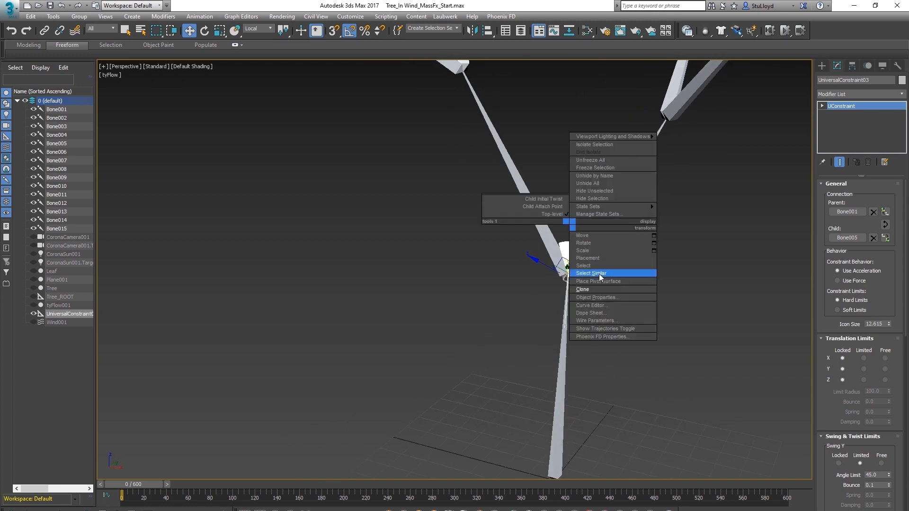
left_click(587, 290)
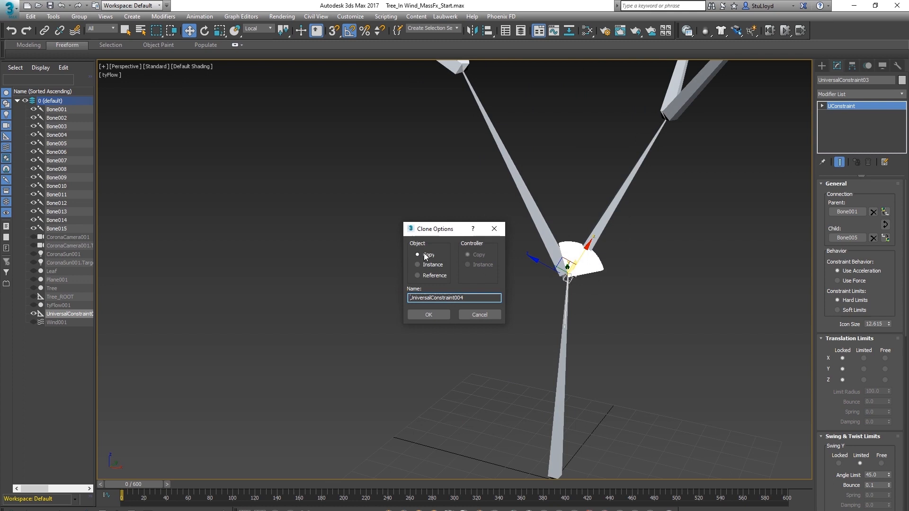
left_click(429, 315)
Step: Assign Bone002 as the cloned constraint's child and move the constraint to that bone's pivot
middle_click_drag(608, 277, 626, 281)
scroll(612, 278, "down", 3)
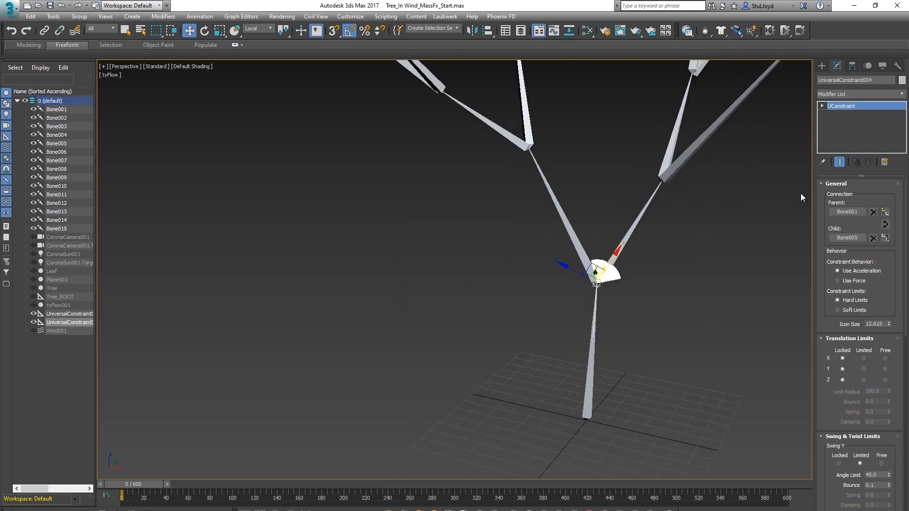
left_click(843, 237)
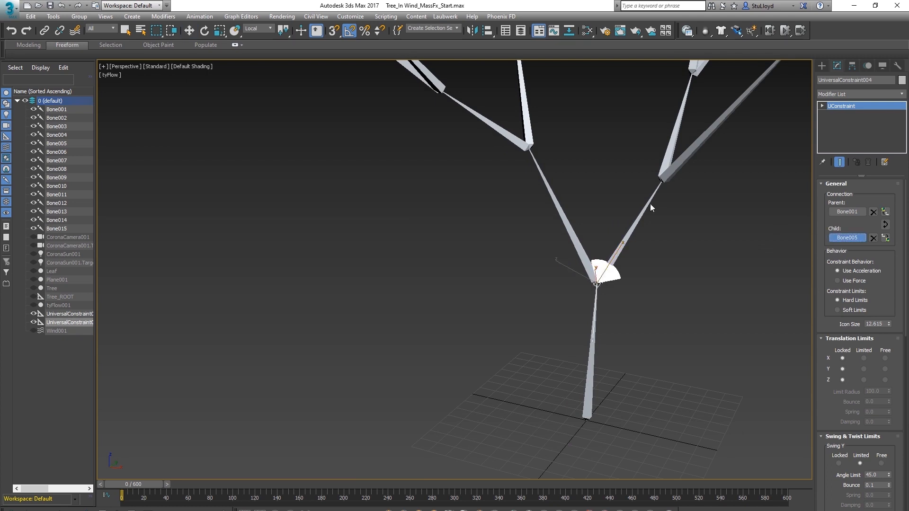
left_click(571, 234)
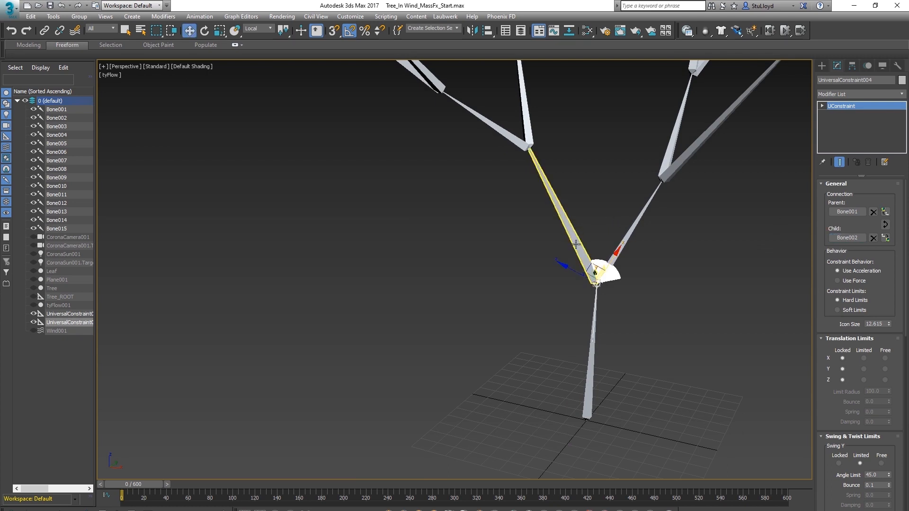
left_click(886, 239)
middle_click_drag(631, 277, 600, 261)
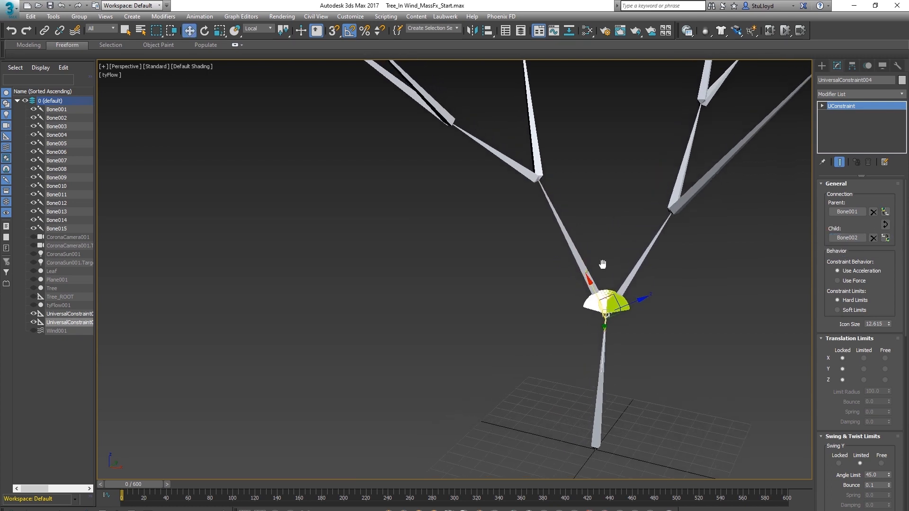
Step: Clone the Bone002 constraint and assign Bone010 as the copy's child
right_click(601, 261)
left_click(613, 323)
mouse_move(542, 203)
middle_mouse_down("alt")
mouse_move(586, 238)
mouse_move(561, 226)
middle_mouse_up("alt")
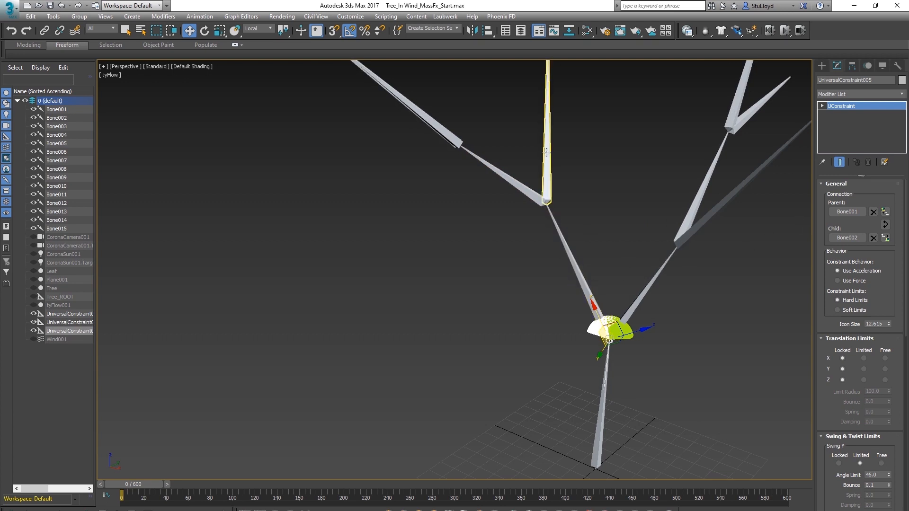
left_click(843, 239)
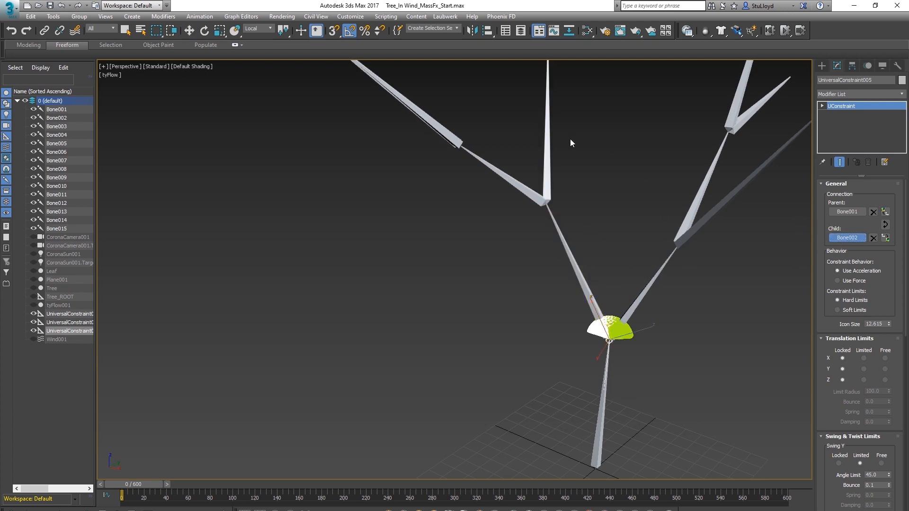
left_click(548, 149)
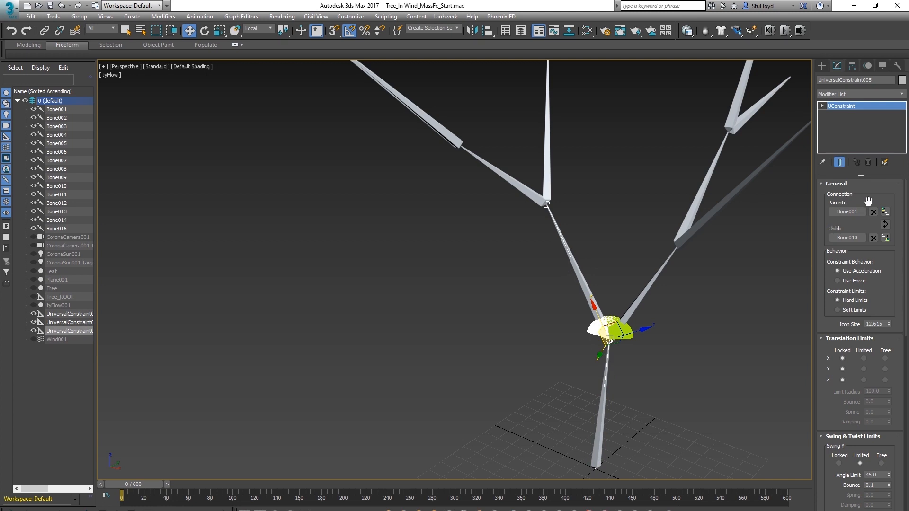
Step: Assign Bone002 as the parent of the new constraint and move it to Bone010's pivot
left_click(842, 213)
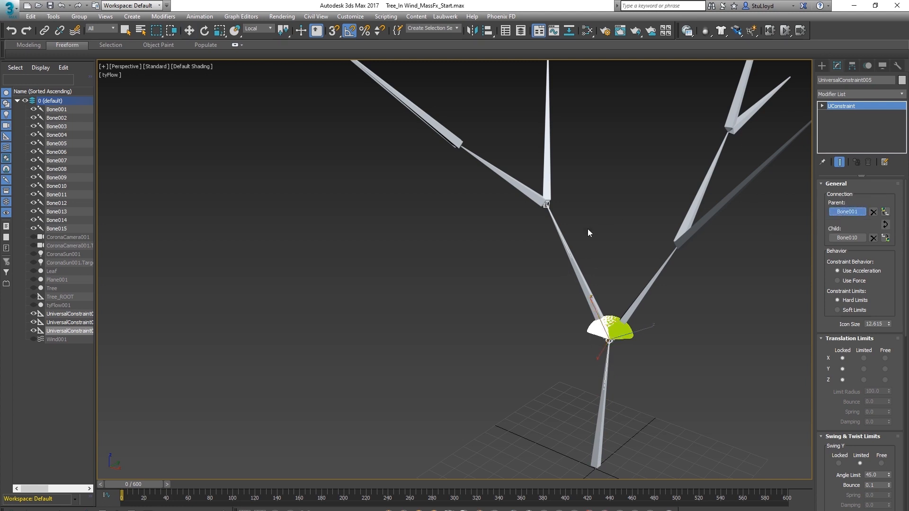
left_click(578, 262)
left_click(886, 238)
middle_click_drag(606, 219, 571, 257)
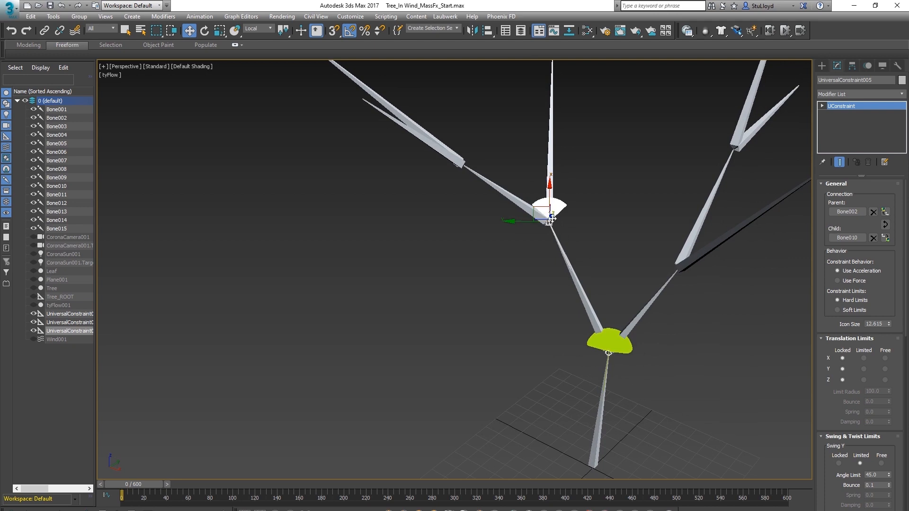
middle_click_drag(558, 231, 620, 285)
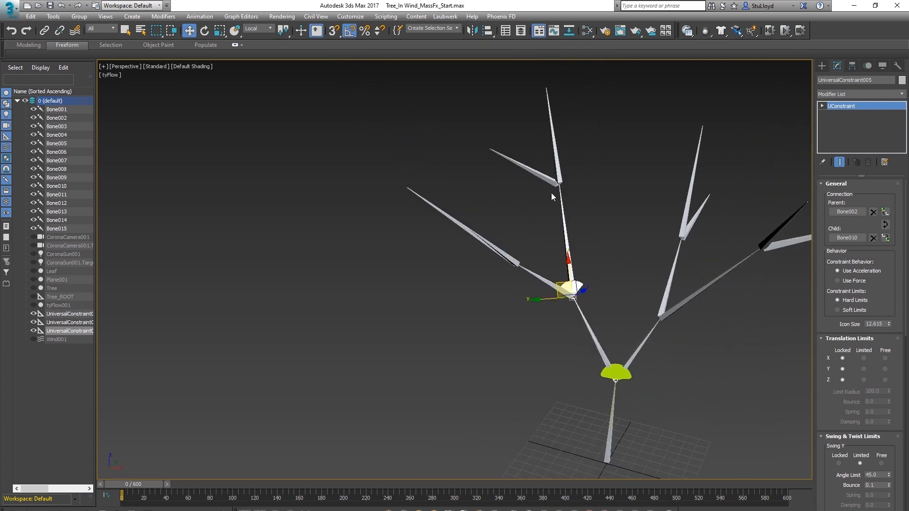
Step: Clone universal constraints along the Bone002 side of the tree, linking Bone003 to Bone004 and Bone012, and Bone010 to Bone011
scroll(603, 297, "up", 5)
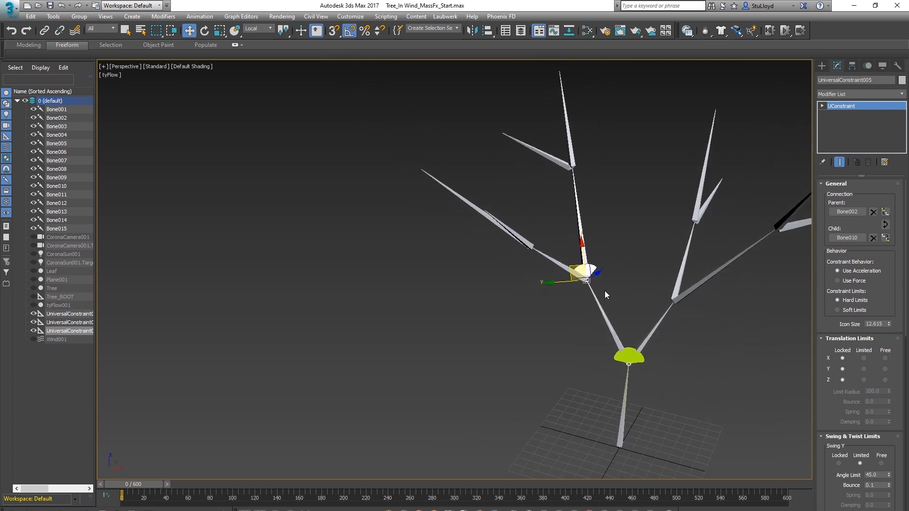
right_click(647, 286)
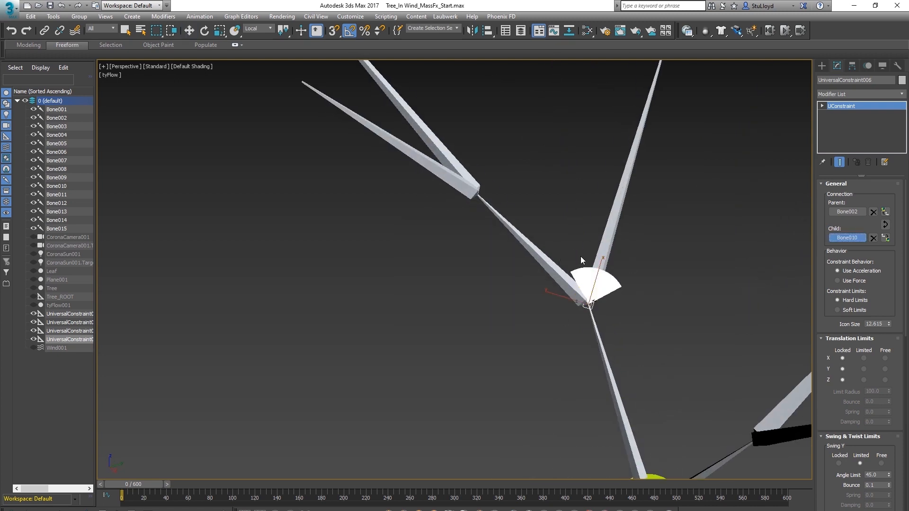
middle_click_drag(580, 257, 554, 255, "alt")
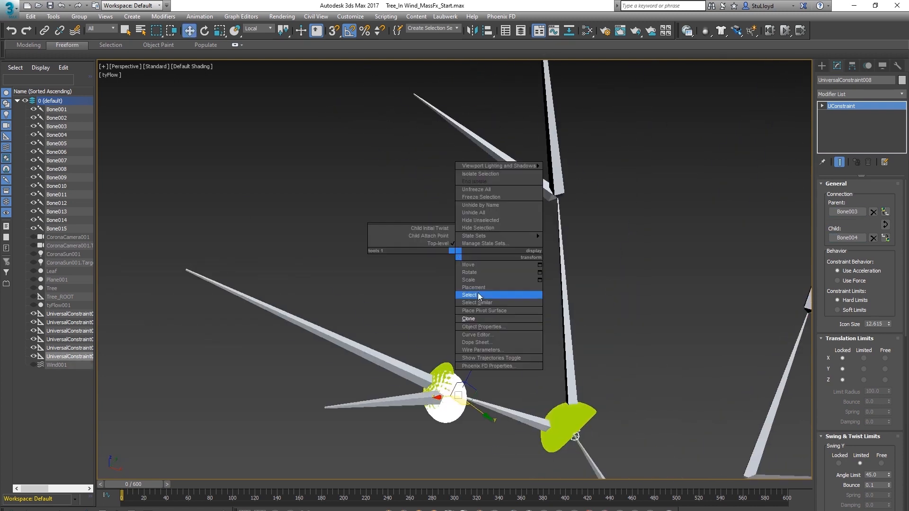
left_click(536, 233)
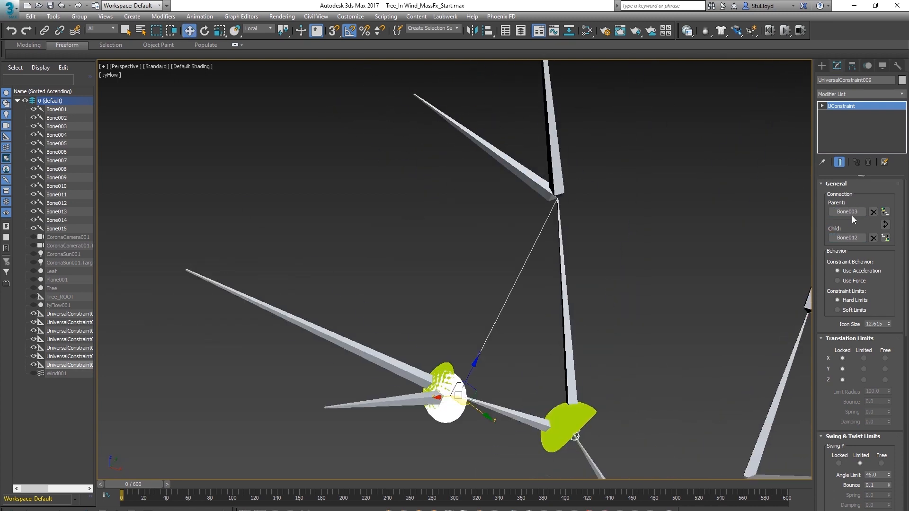
left_click(429, 315)
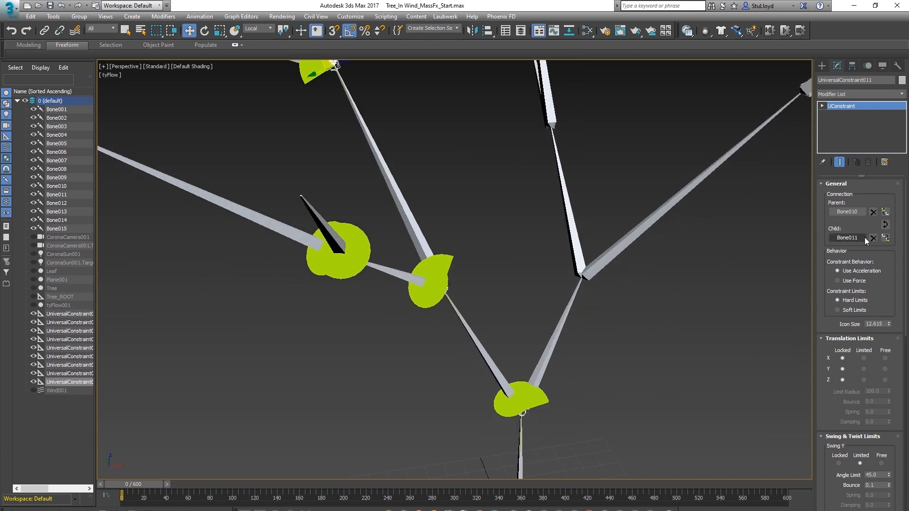
Step: Clone the constraint for the fork beyond Bone005, with Bone005 as its parent and Bone013 as its child
left_click_drag(335, 65, 582, 277, "shift")
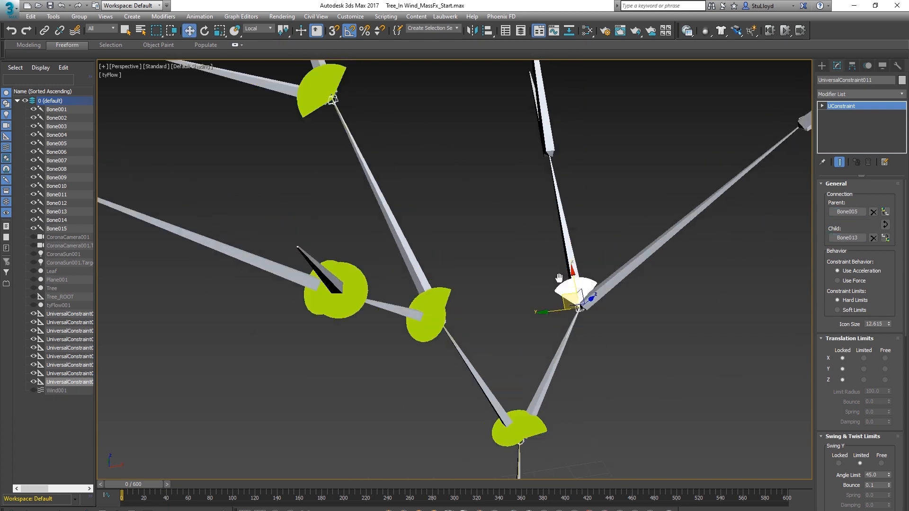
middle_click_drag(558, 278, 521, 279, "alt")
left_click(432, 313)
left_click(845, 238)
left_click(564, 265)
Step: Clone a constraint with Bone006 as parent and Bone007 as child, and move it to the child's pivot
left_click_drag(578, 303, 592, 262, "shift")
left_click(432, 314)
left_click(847, 237)
left_click(703, 204)
left_click(885, 237)
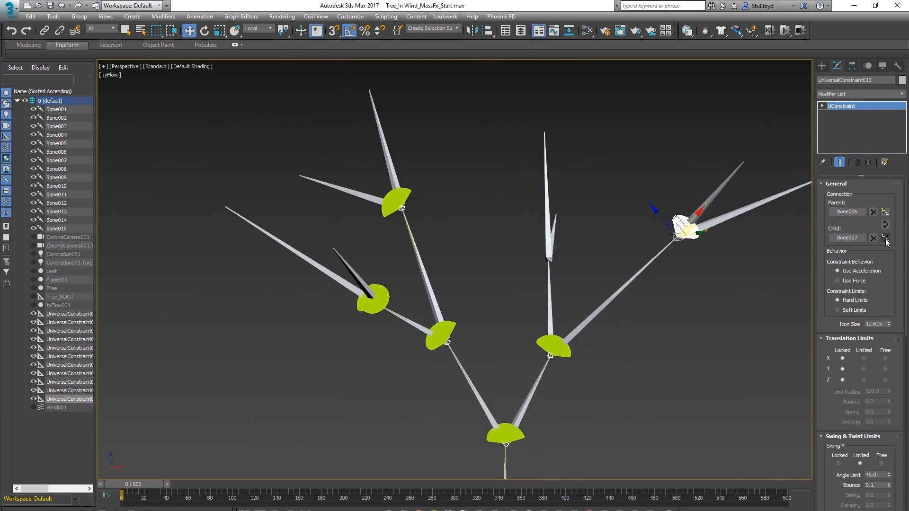
Step: Clone the constraint for the remaining outer branches on the Bone005 side and assign each copy's parent and child bones
middle_click_drag(616, 285, 568, 303, "alt")
left_click(847, 238)
left_click(710, 223)
left_click_drag(656, 255, 656, 270, "shift")
left_click(431, 313)
left_click(847, 211)
left_click(583, 412)
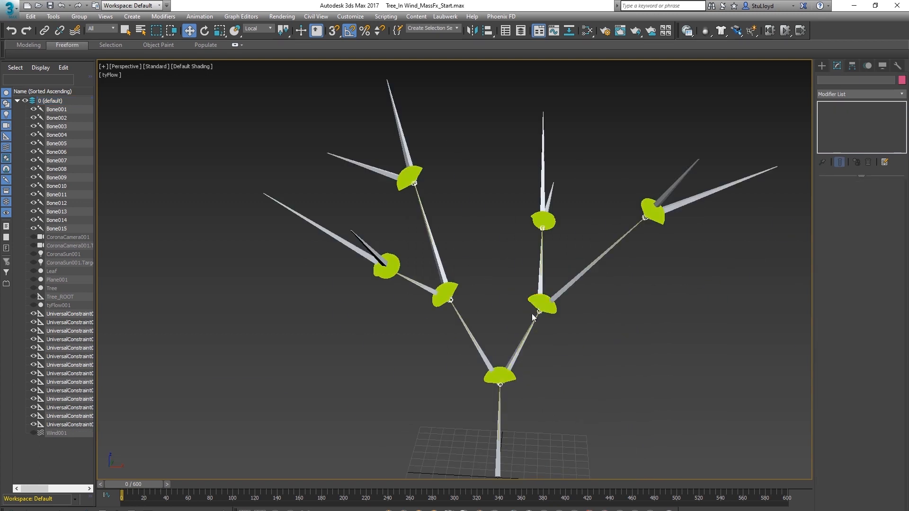
Step: Select all the universal constraints and save them as a named selection set called joints
middle_click_drag(532, 314, 520, 319)
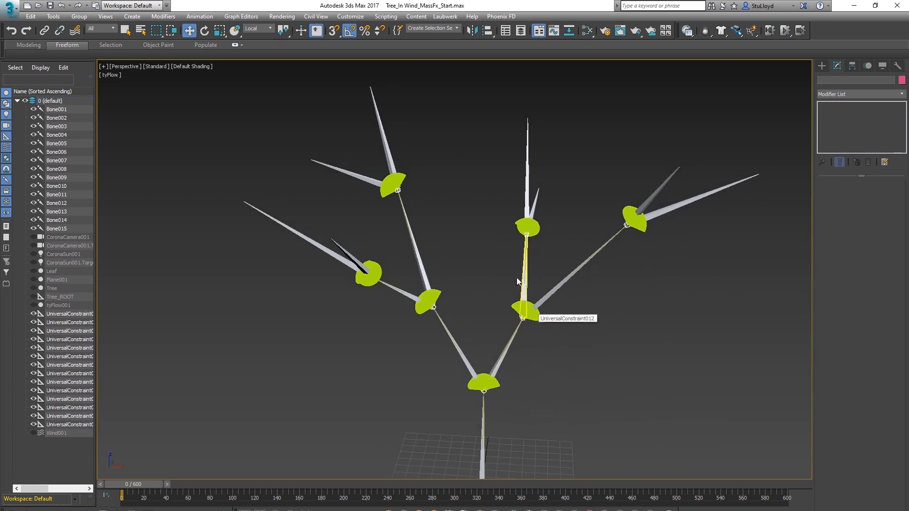
middle_click_drag(550, 262, 518, 283)
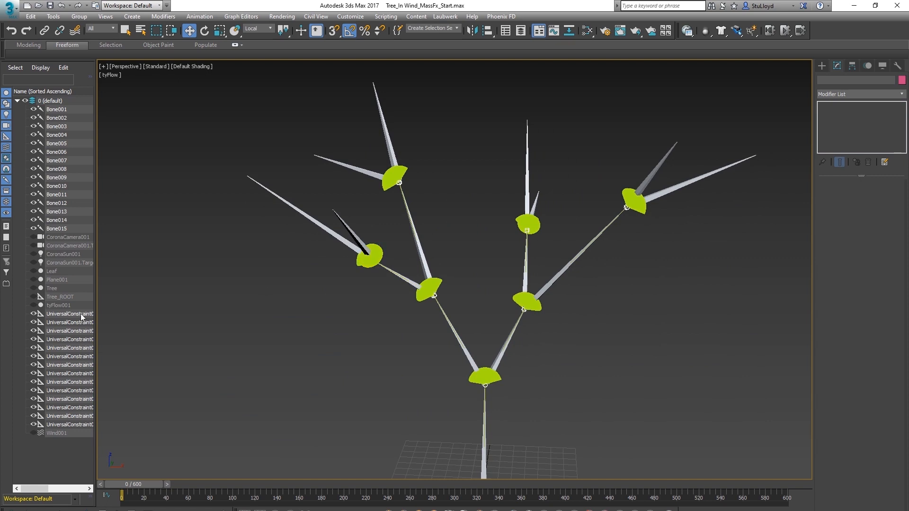
left_click(66, 314)
left_click(59, 425, "shift")
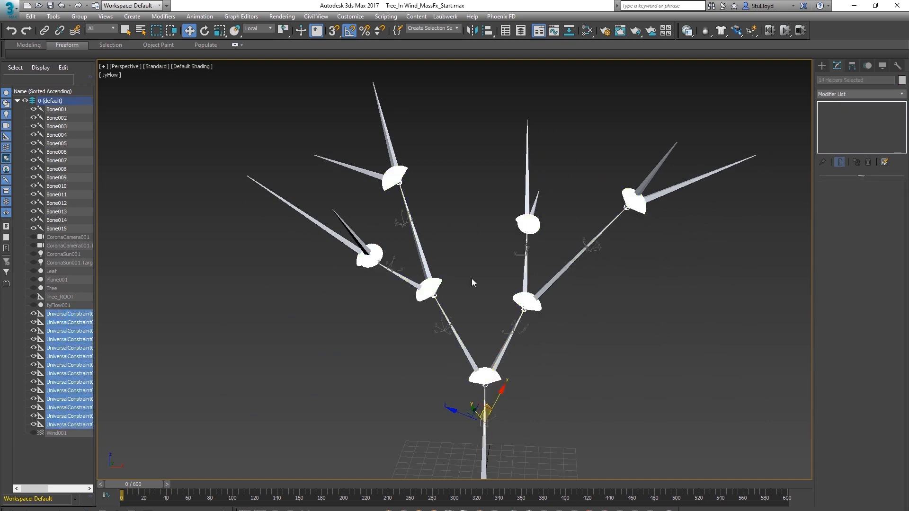
left_click(430, 28)
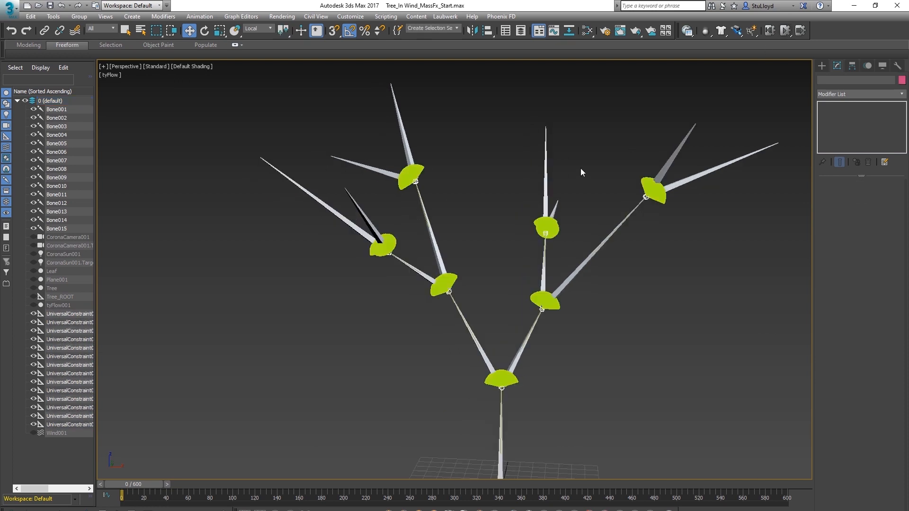
Step: Run the MassFX simulation to preview how the constrained bone tree moves and view the whole tree
middle_click_drag(528, 288, 534, 287)
left_click(785, 30)
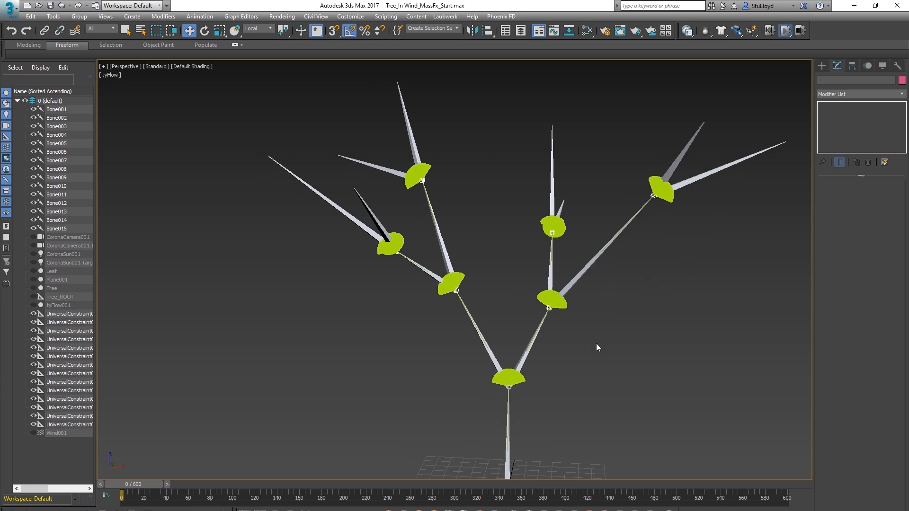
middle_click_drag(606, 334, 565, 284)
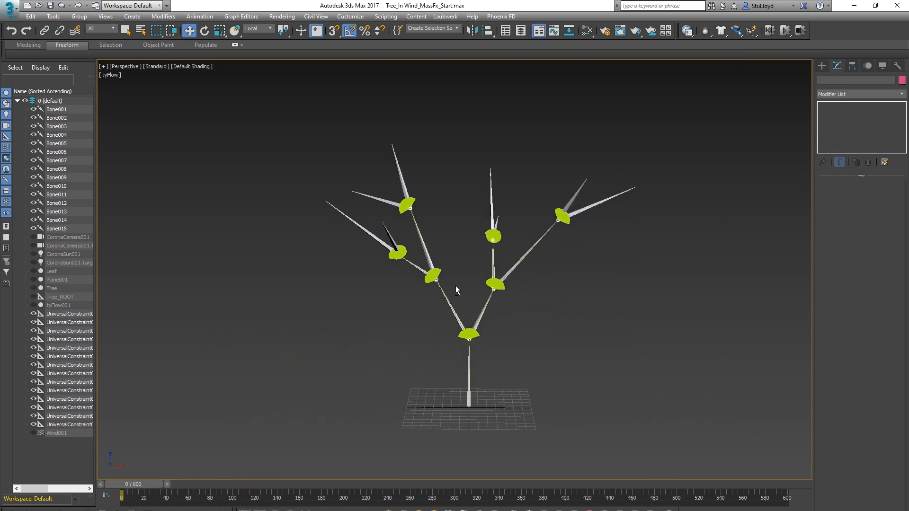
middle_click_drag(453, 287, 462, 311)
scroll(462, 300, "up", 3)
scroll(454, 305, "down", 3)
scroll(468, 310, "up", 3)
scroll(463, 311, "down", 3)
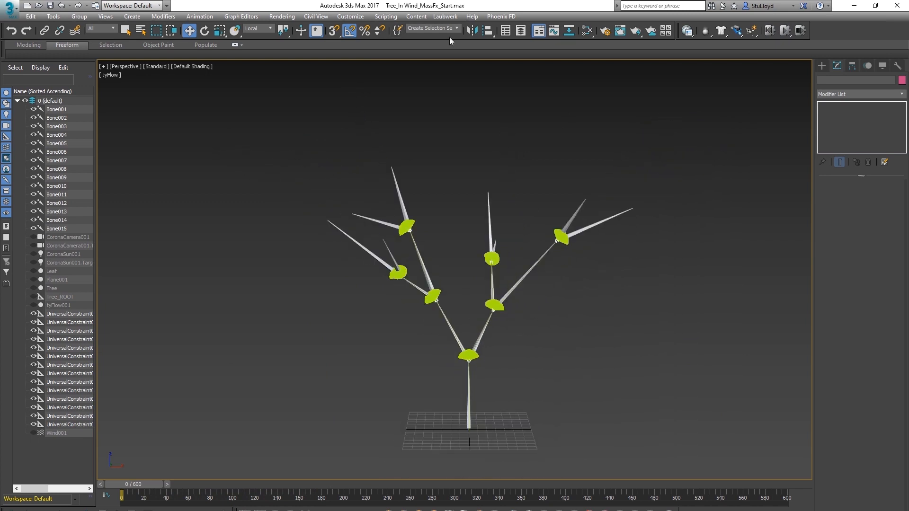
Step: Select the joints set and show its shared Swing & Twist Limits in the MassFX Tools multi-object editor
left_click(457, 29)
left_click(416, 41)
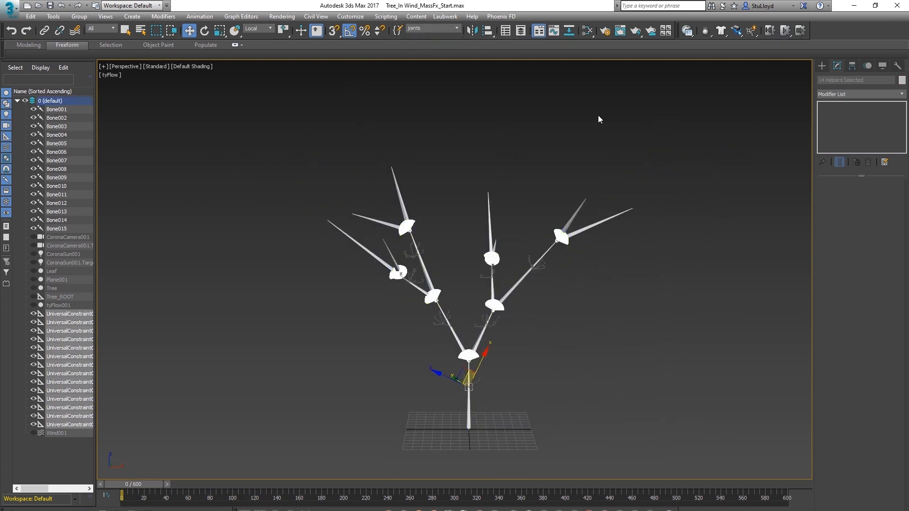
left_click(687, 31)
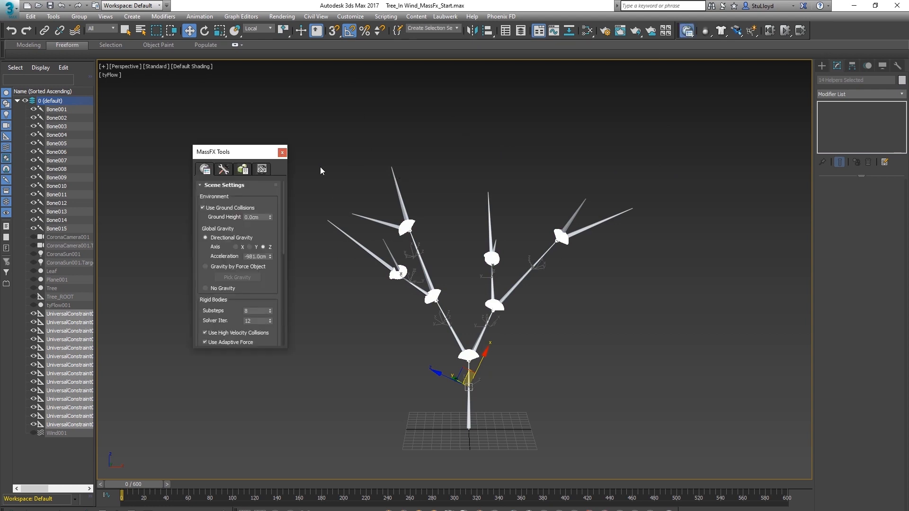
left_click(242, 167)
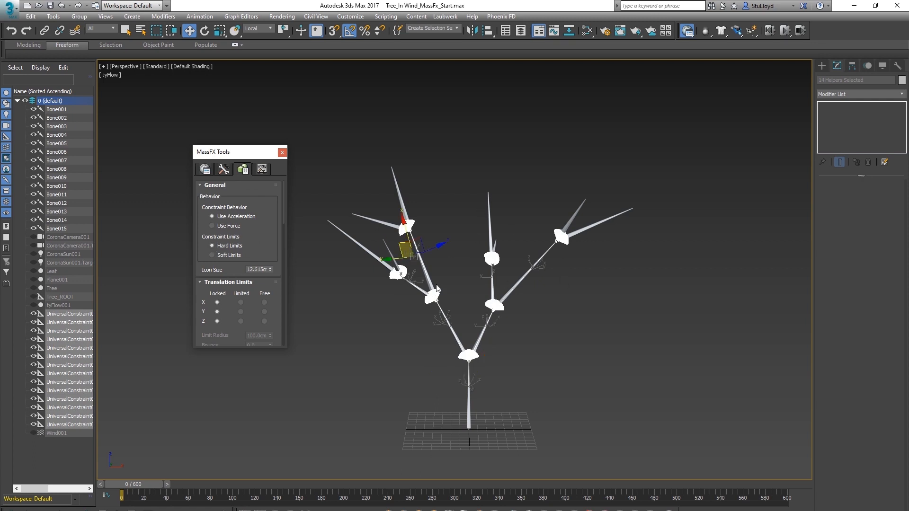
scroll(259, 208, "down", 5)
left_click_drag(200, 295, 201, 196)
mouse_move(199, 251)
left_mouse_down()
mouse_move(198, 228)
mouse_move(199, 239)
left_mouse_up()
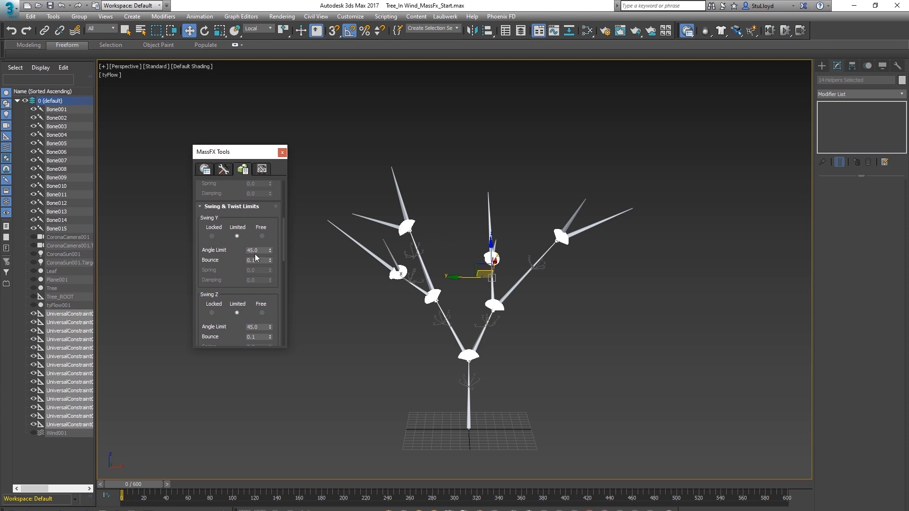
Step: Set the Swing Y and Swing Z angle limits of all the selected constraints to 5
middle_click_drag(488, 292, 491, 288)
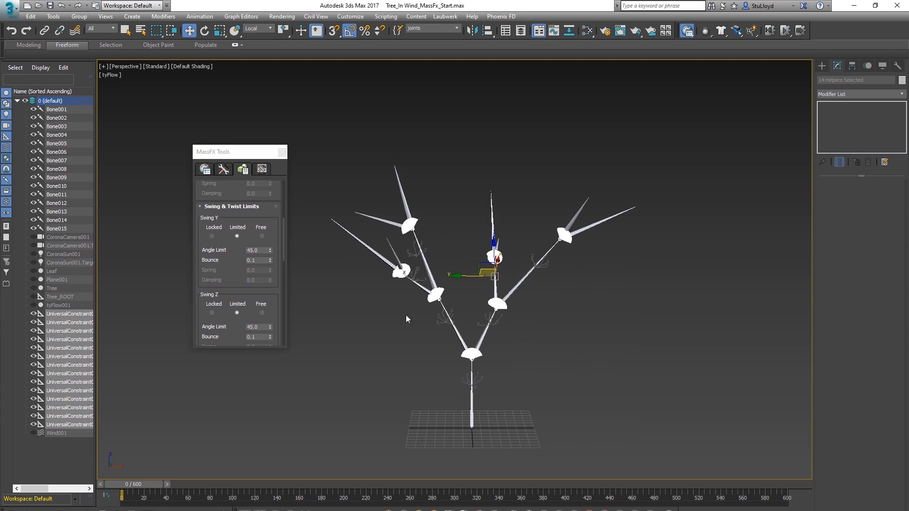
scroll(406, 315, "up", 3)
left_click_drag(201, 254, 199, 245)
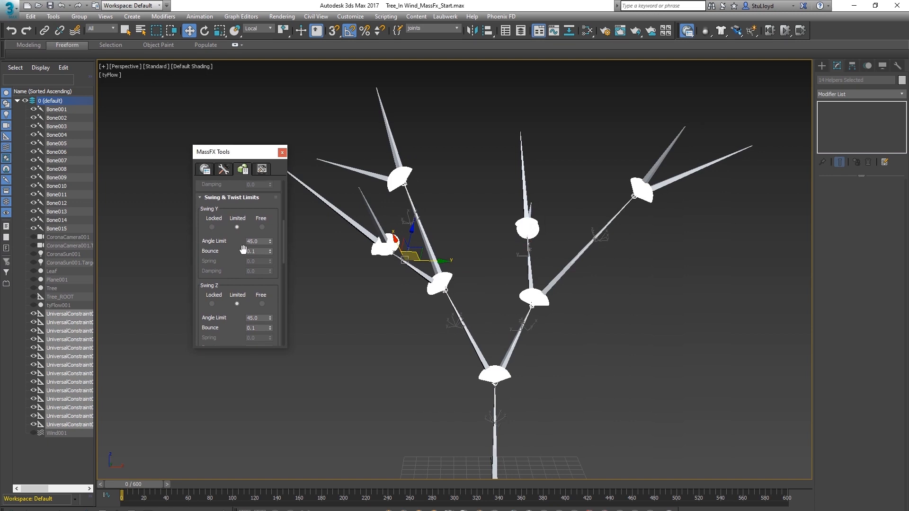
left_click(264, 242)
type("5")
left_click(259, 317)
type("5")
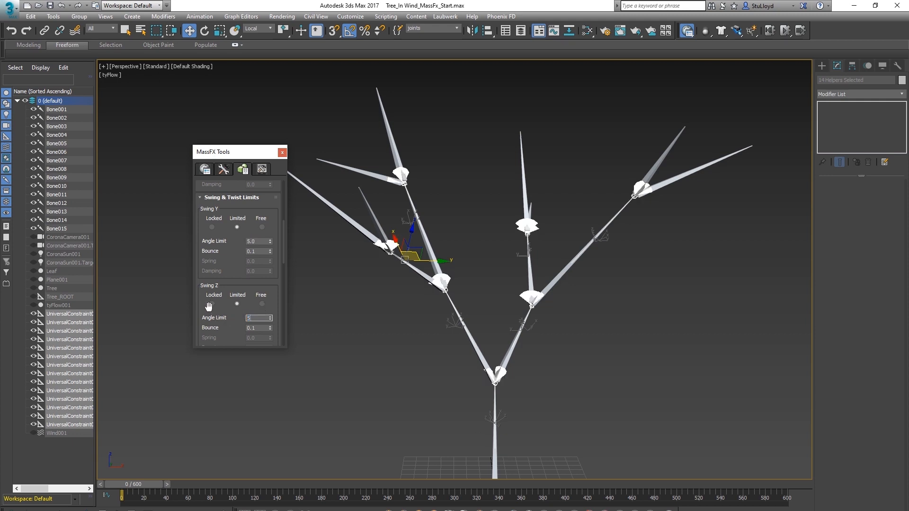
key("Return")
left_click_drag(207, 282, 207, 240)
scroll(506, 327, "down", 3)
Step: Play the simulation to check the branch motion with the tighter swing limits, and reset it to the original state
left_click(524, 326)
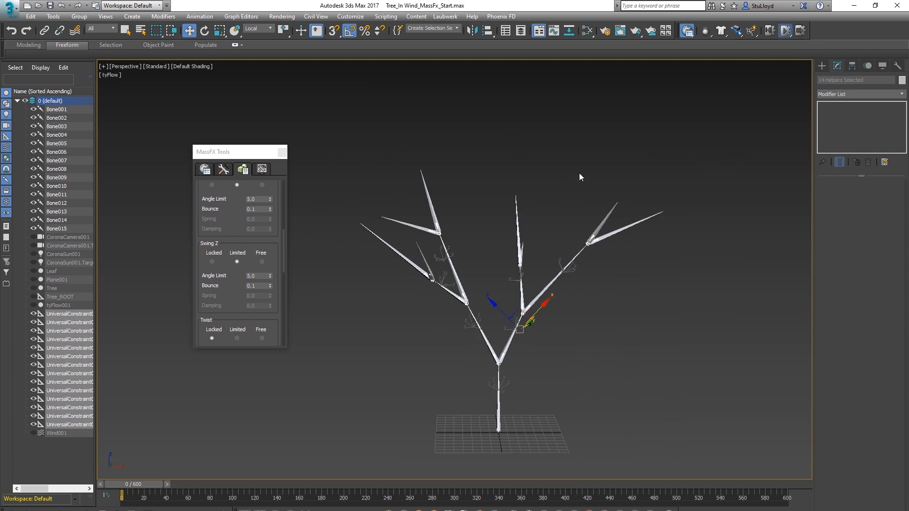
key("/")
scroll(501, 307, "up", 2)
middle_click_drag(501, 303, 524, 306, "alt")
scroll(535, 311, "down", 3)
scroll(534, 314, "up", 3)
scroll(535, 312, "down", 2)
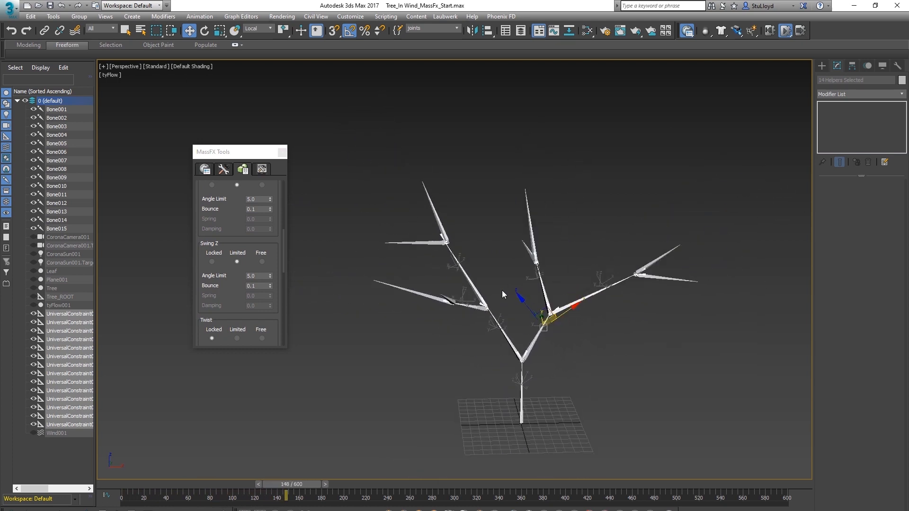
left_click(785, 30)
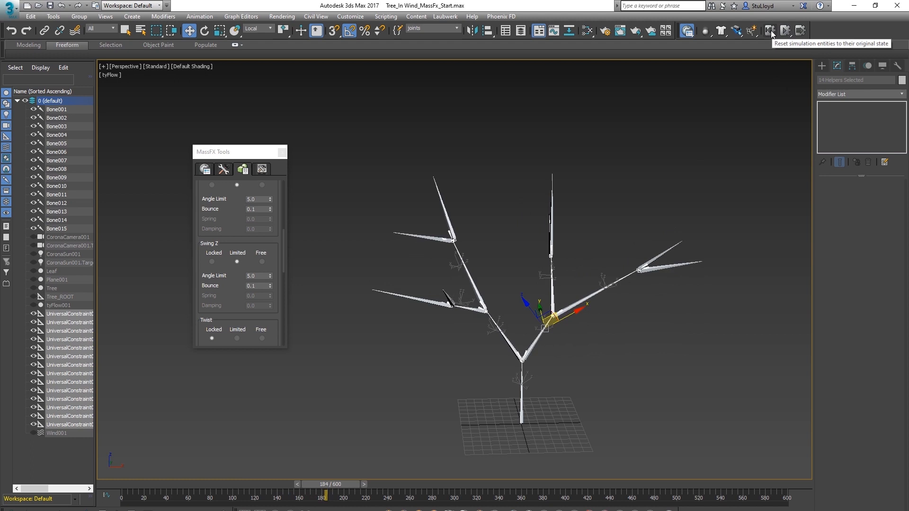
left_click(771, 30)
Step: Deselect the constraints, inspect the bone bases at the trunk fork, and run and reset the simulation again
scroll(549, 341, "up", 8)
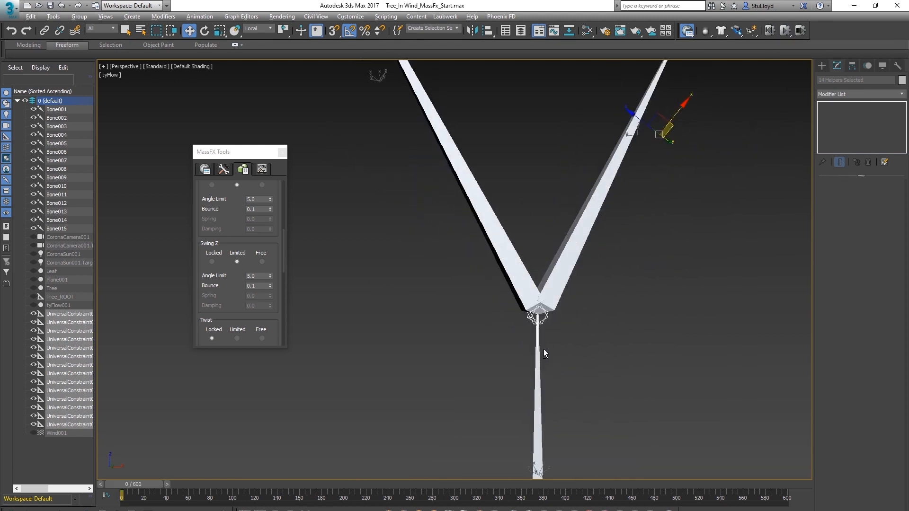
scroll(548, 336, "up", 5)
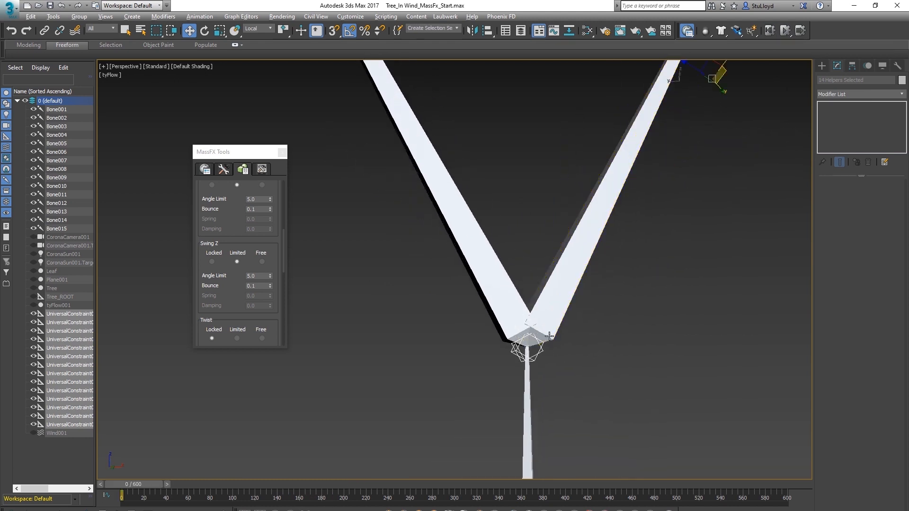
left_click(574, 342)
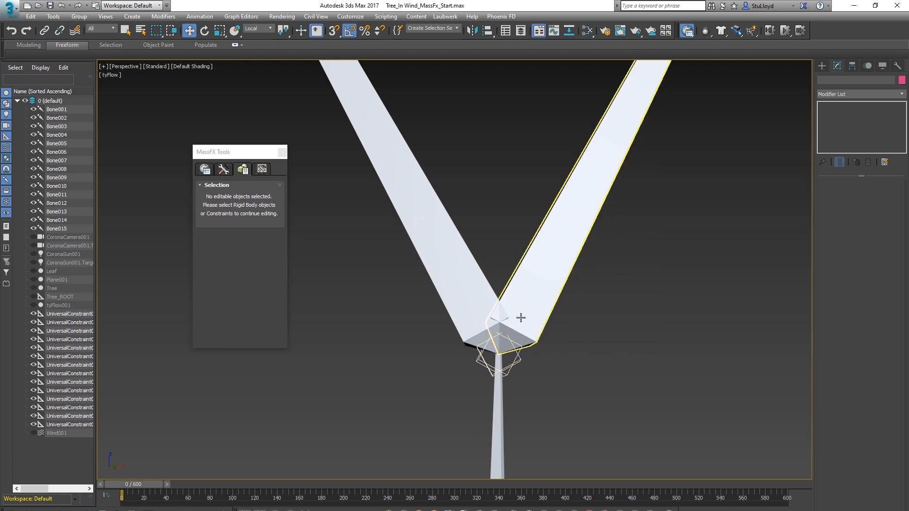
scroll(520, 317, "down", 8)
middle_click_drag(533, 303, 544, 316, "alt")
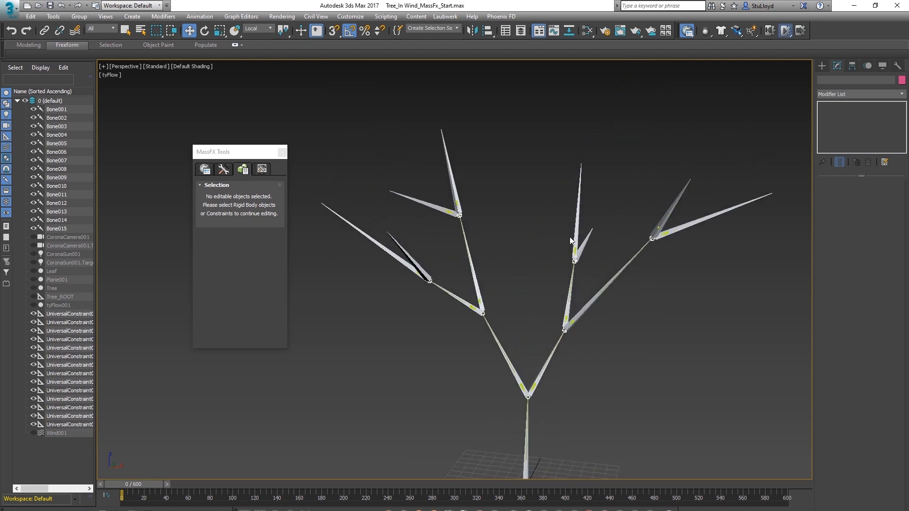
middle_click_drag(539, 346, 509, 314, "alt")
left_click(771, 29)
Step: Examine how the two branch bones meet each other and the trunk at the lowest fork
scroll(536, 345, "up", 10)
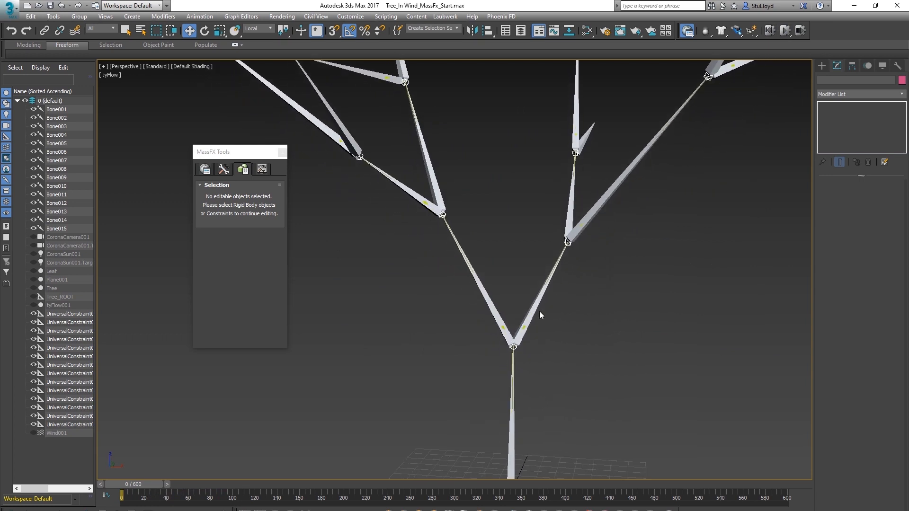
scroll(536, 319, "up", 8)
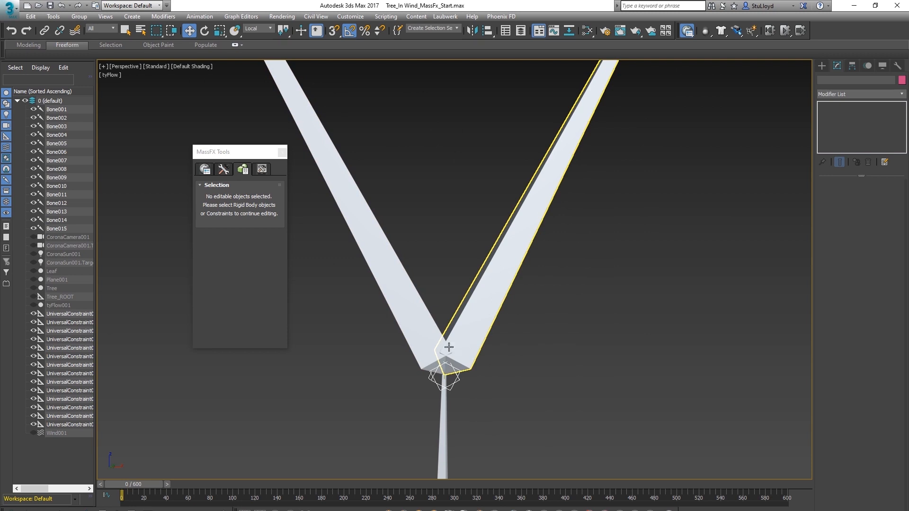
scroll(530, 298, "down", 7)
middle_click_drag(534, 313, 557, 339)
scroll(527, 304, "down", 3)
scroll(529, 310, "up", 3)
scroll(547, 314, "up", 5)
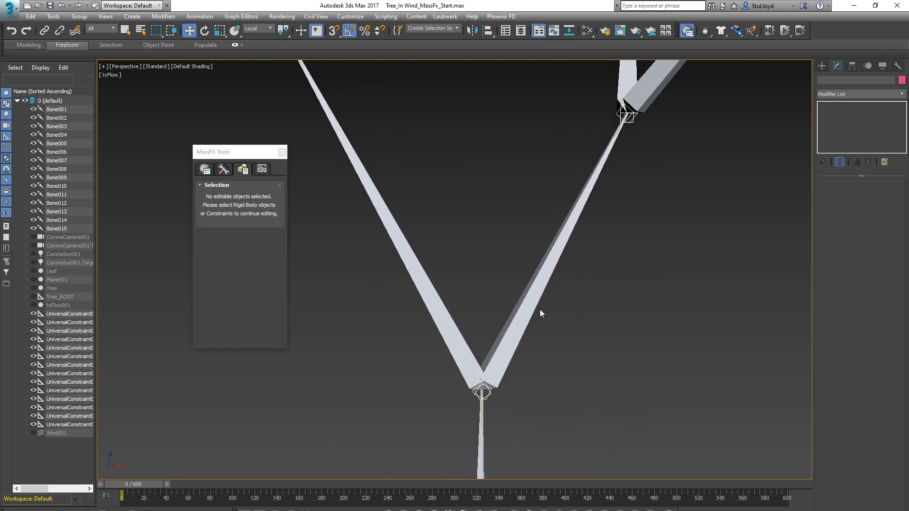
Step: Select the right branch bone at the lowest fork and enter the Mesh Transform level of its MassFX Rigid Body modifier
left_click(532, 305)
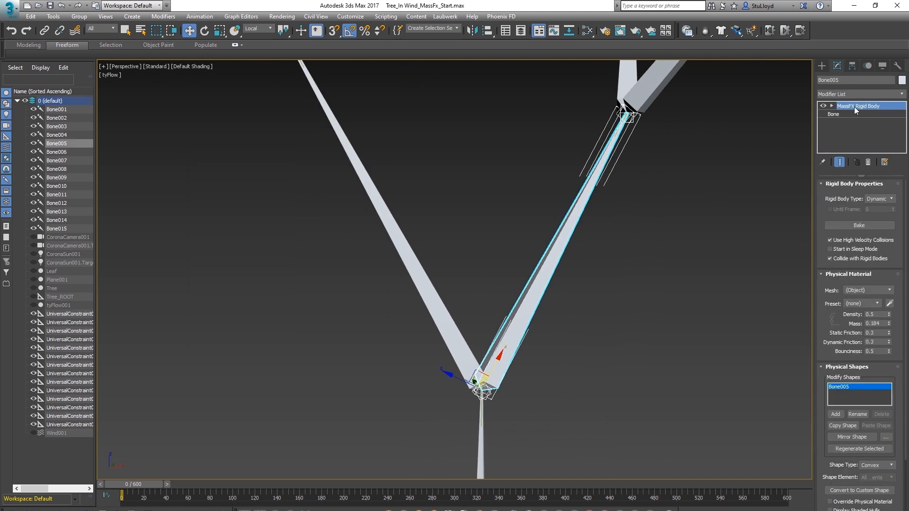
scroll(832, 107, "down", 1)
left_click(832, 106)
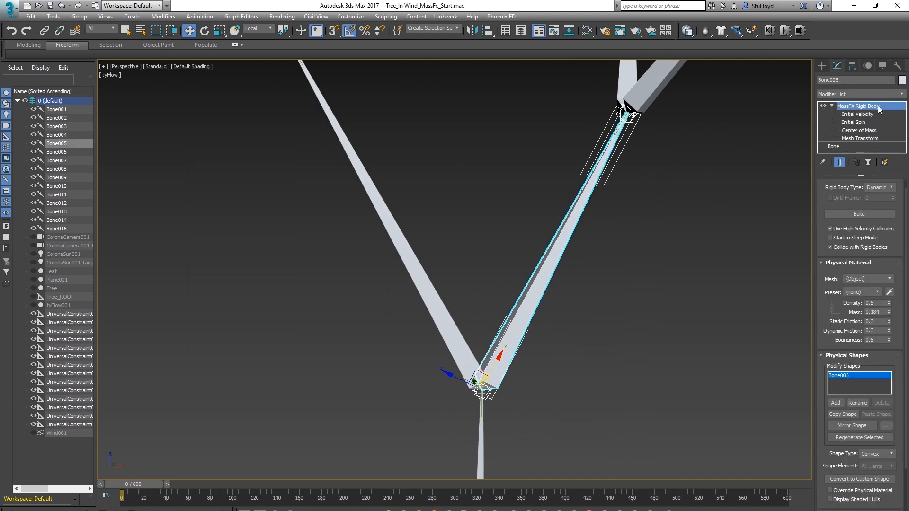
left_click(866, 137)
mouse_move(541, 331)
middle_mouse_down()
mouse_move(524, 331)
mouse_move(529, 319)
middle_mouse_up()
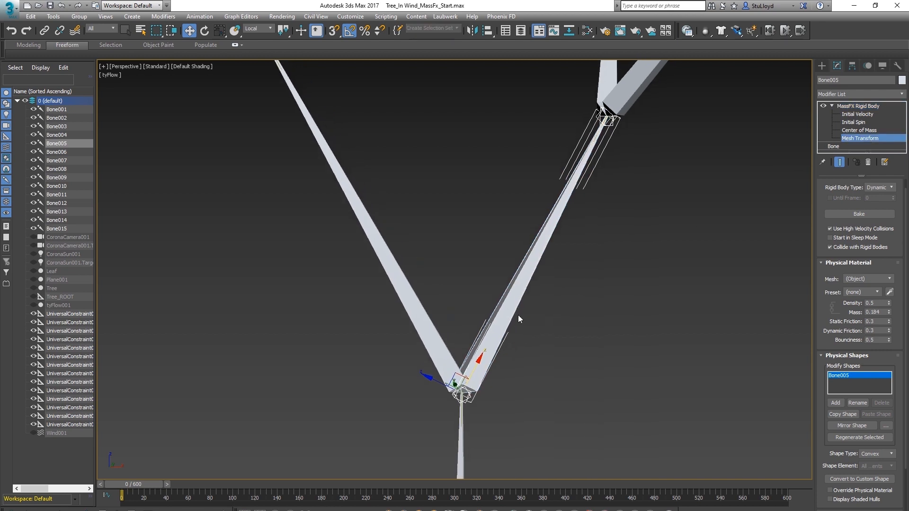
Step: Try moving the right branch bone's collision mesh away from the bone, and undo the move
left_click_drag(456, 377, 436, 306)
middle_click_drag(491, 309, 489, 331)
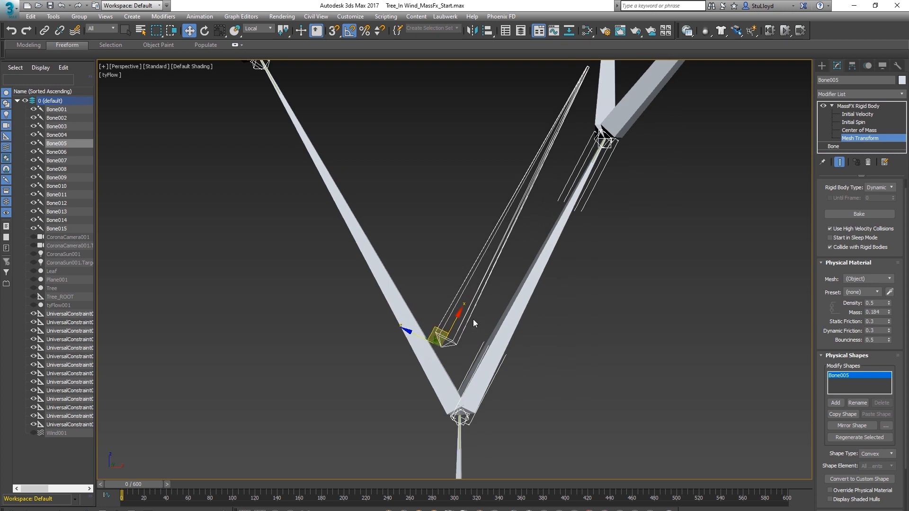
key("ctrl+z")
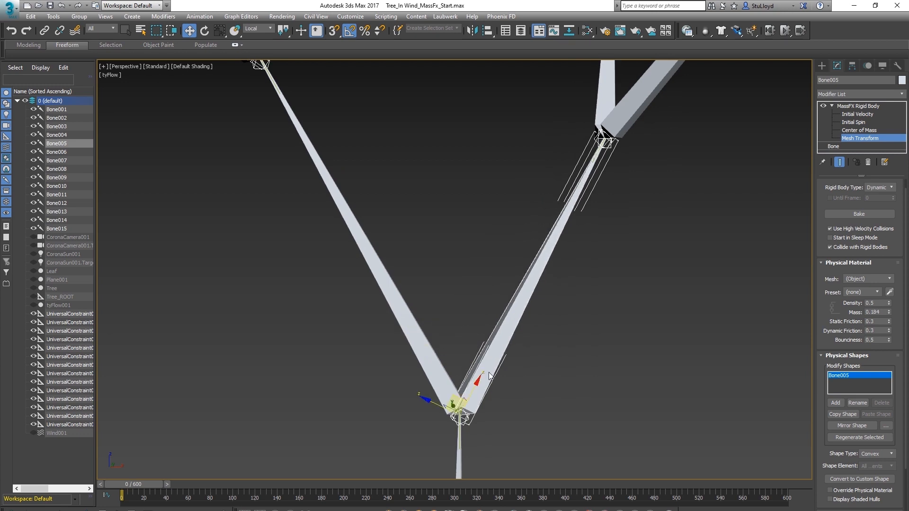
middle_click_drag(515, 370, 527, 359)
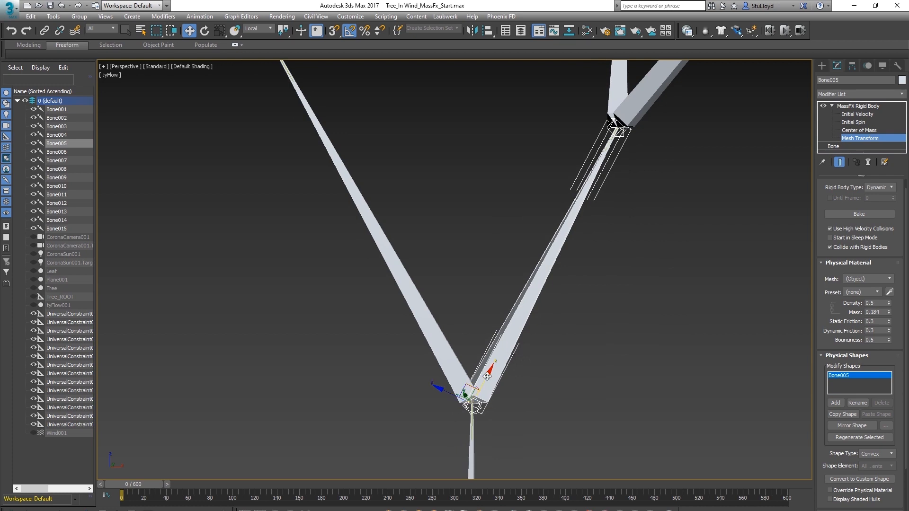
Step: Set the right branch bone's collision shape type to Box, then try moving the box off the bone and undo that move
scroll(822, 344, "down", 3)
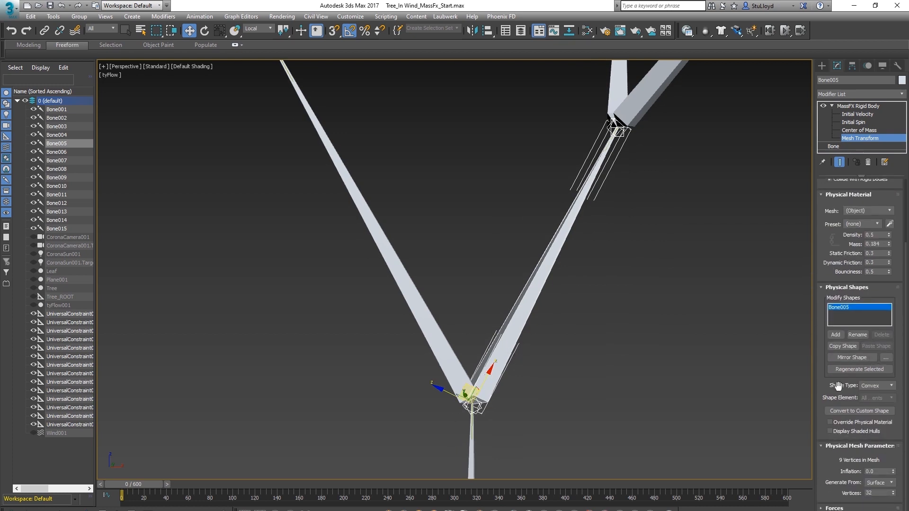
left_click(891, 387)
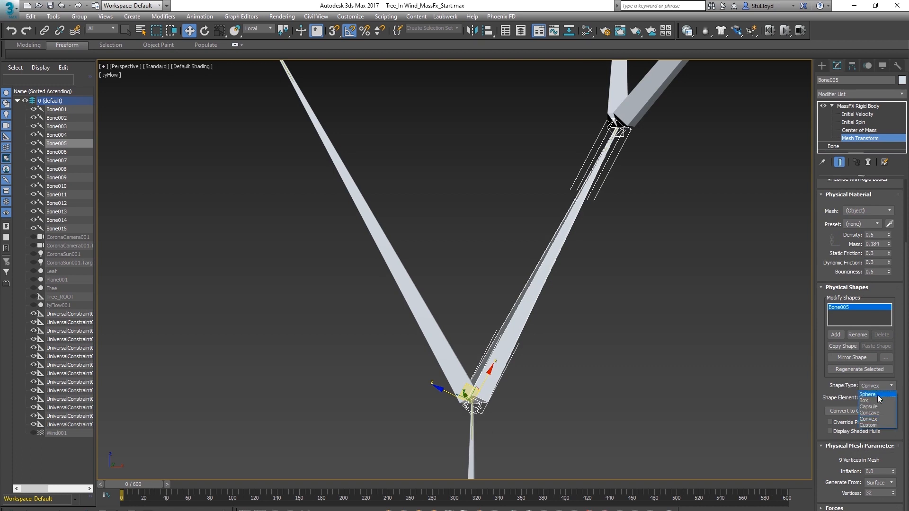
left_click(874, 401)
left_click_drag(466, 385, 542, 99)
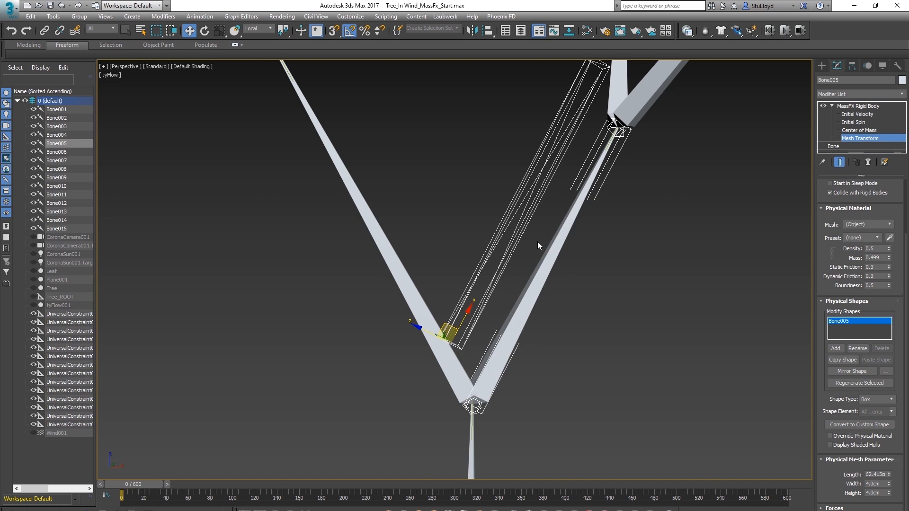
key("ctrl+z")
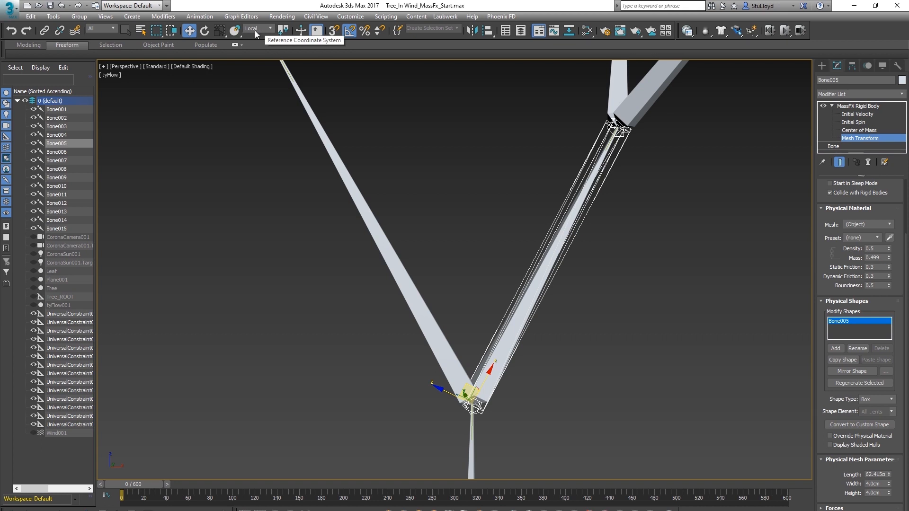
Step: Shift the box collision mesh up along the right branch bone and resize it to about 46.19 cm long, 6.88 cm wide and 6.24 cm high
left_click_drag(486, 377, 502, 341)
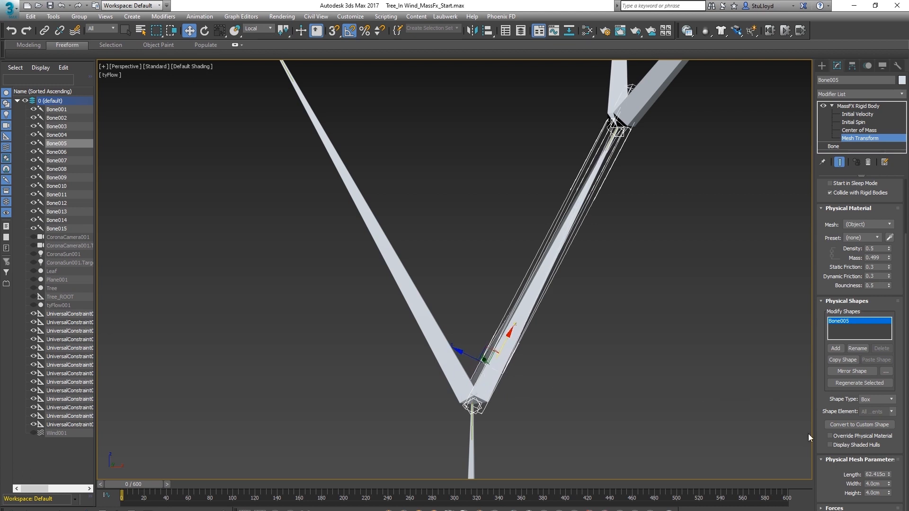
middle_click_drag(637, 130, 621, 147)
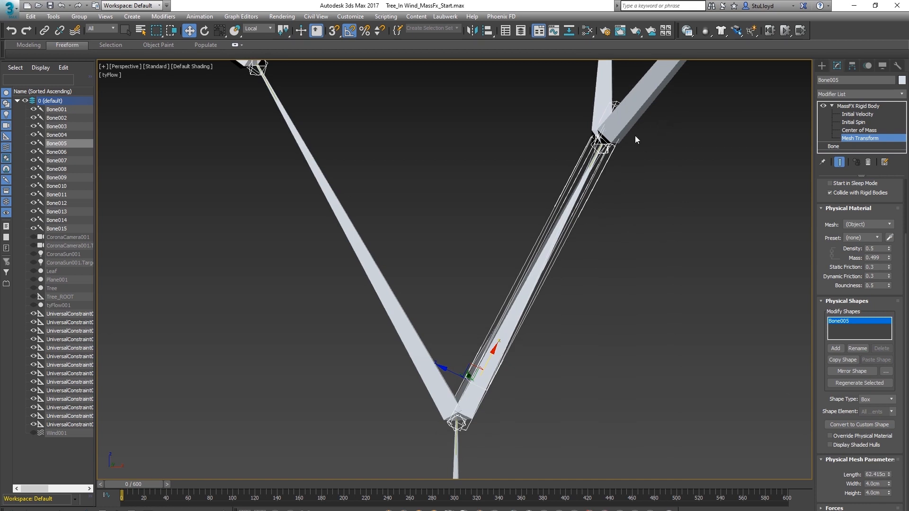
left_click_drag(890, 476, 891, 486)
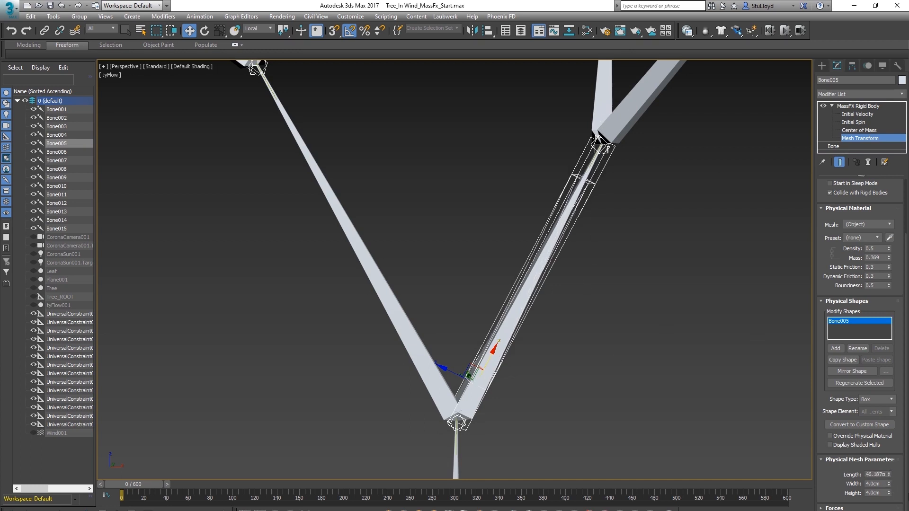
left_click_drag(891, 487, 888, 466)
Step: Examine the clearance between the right bone's collision box and the fork from several angles, and leave the Mesh Transform level
middle_click_drag(610, 341, 558, 317, "alt")
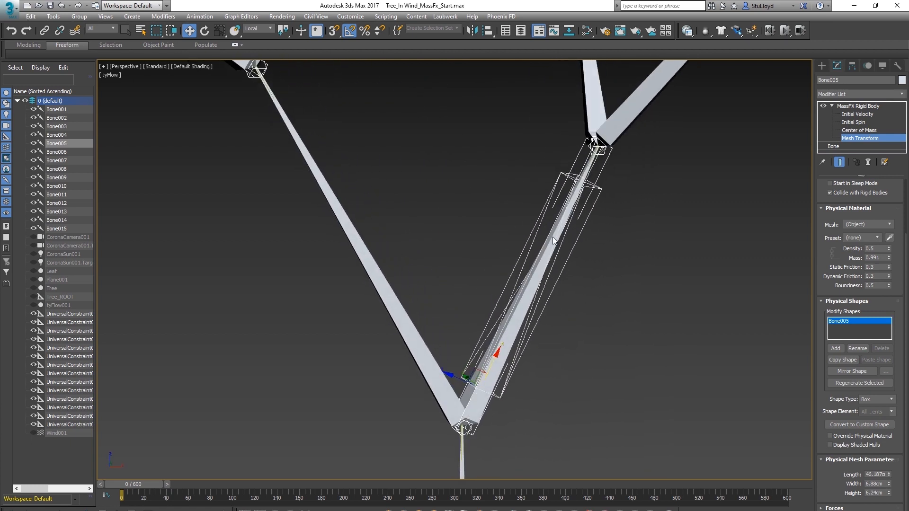
middle_click_drag(546, 276, 536, 304, "alt")
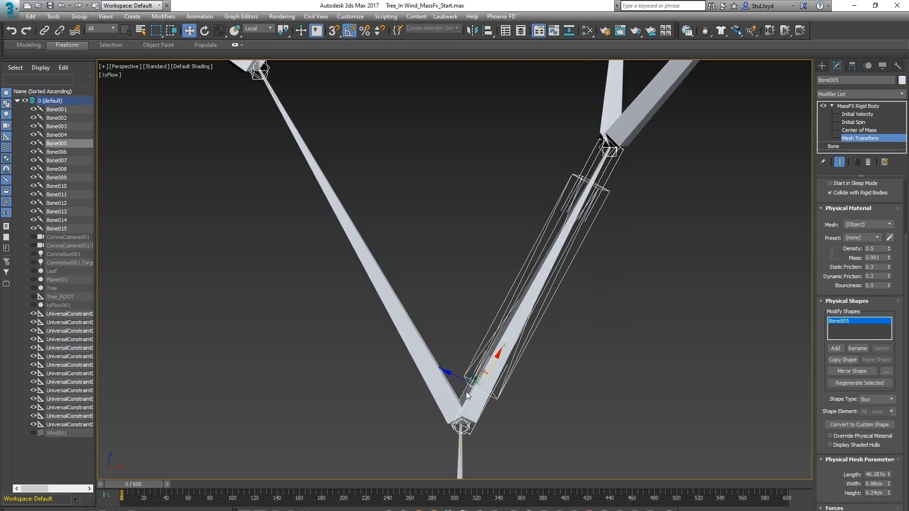
middle_click_drag(502, 356, 541, 335, "alt")
scroll(548, 371, "down", 3)
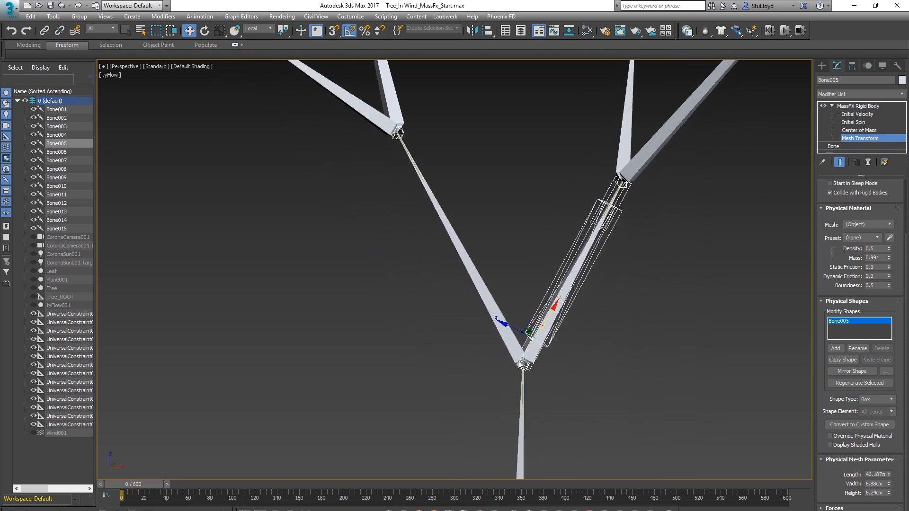
scroll(524, 367, "down", 3)
scroll(524, 360, "up", 4)
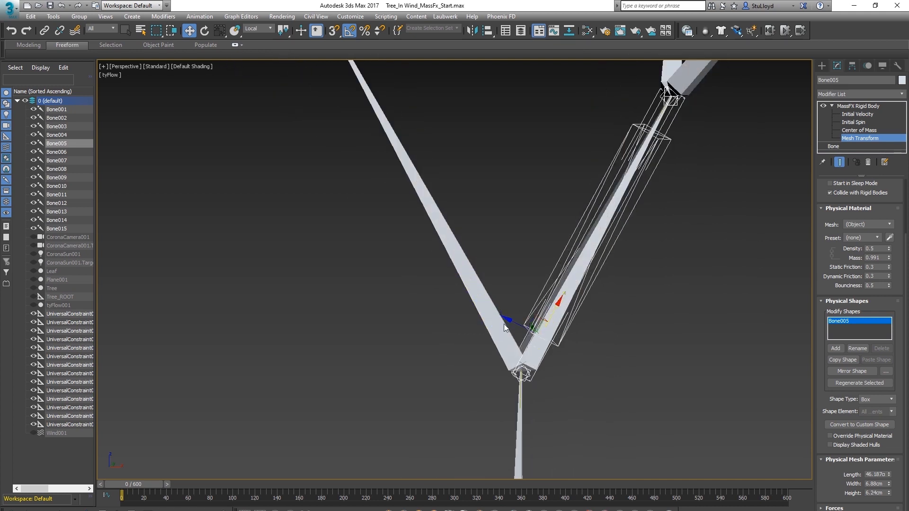
scroll(599, 327, "down", 3)
scroll(540, 298, "up", 2)
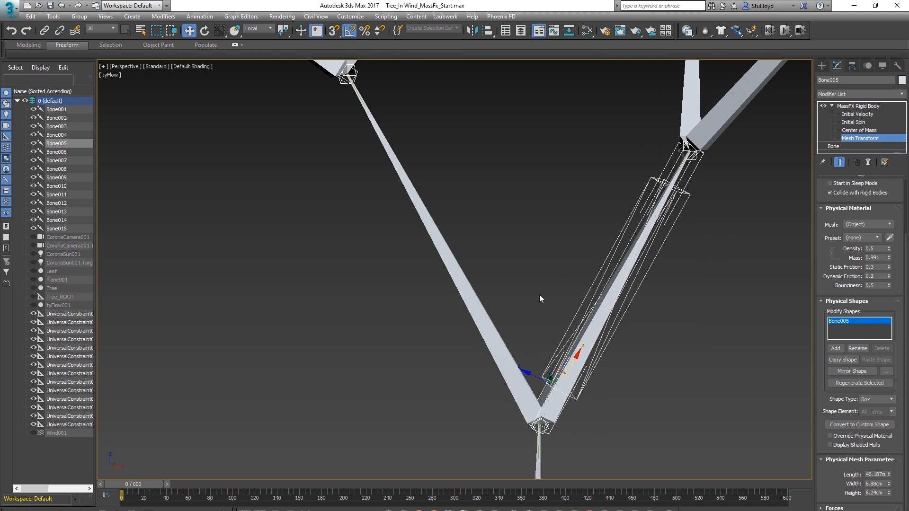
left_click(862, 138)
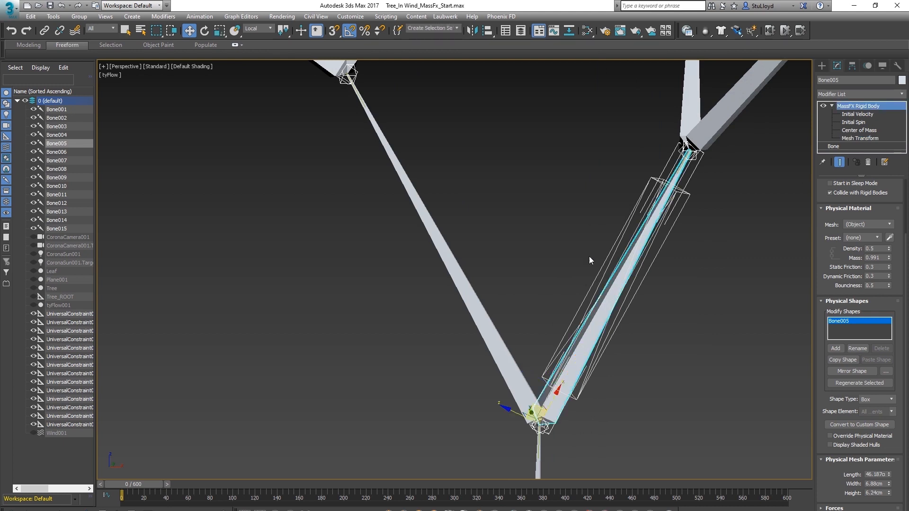
Step: Enter the Mesh Transform level of the left branch bone's rigid body and set its collision shape type to Box
left_click(532, 356)
left_click(500, 344)
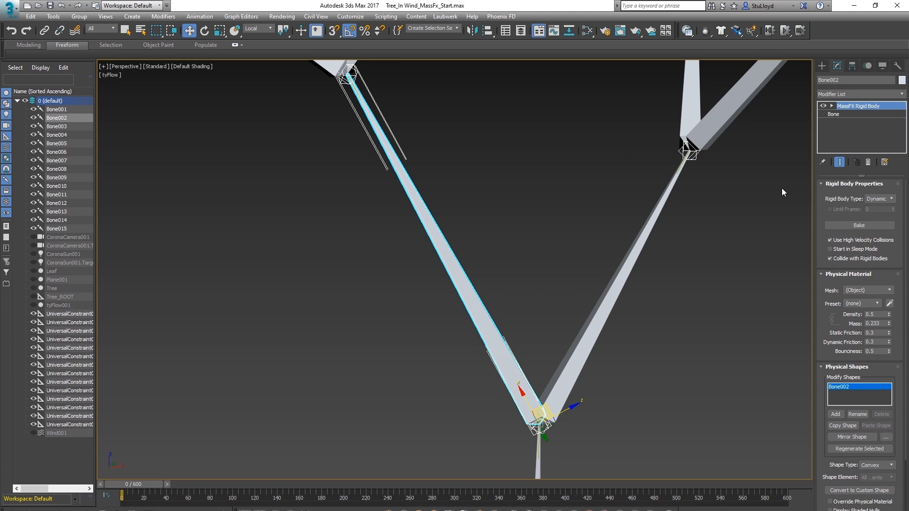
left_click(833, 106)
left_click(859, 138)
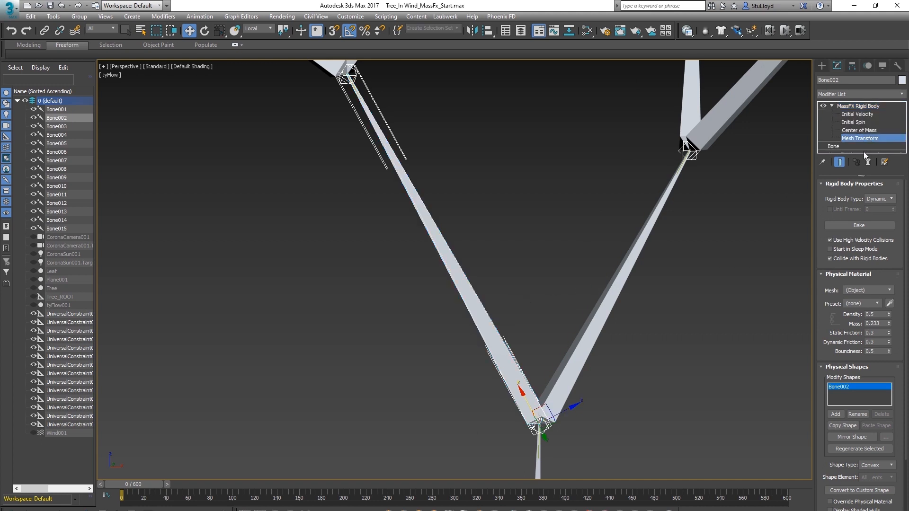
left_click(884, 465)
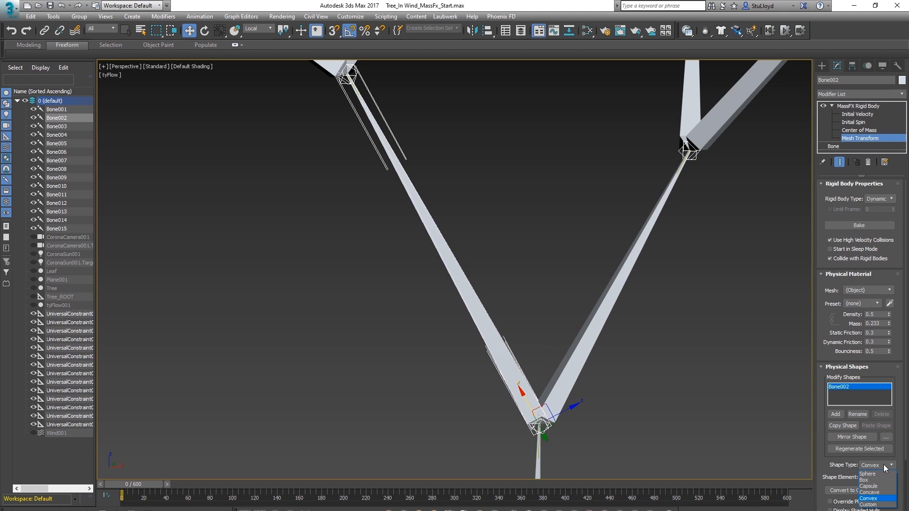
Step: Shift the left bone's collision box up along the bone and resize it to about 60.77 cm long, 7.16 cm wide and 7.2 cm high
left_click_drag(530, 401, 507, 364)
scroll(508, 358, "down", 2)
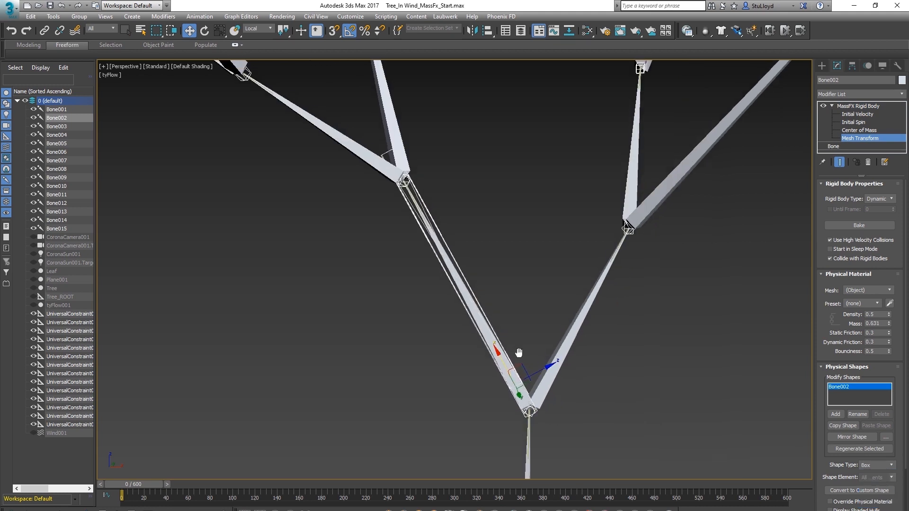
scroll(897, 449, "down", 3)
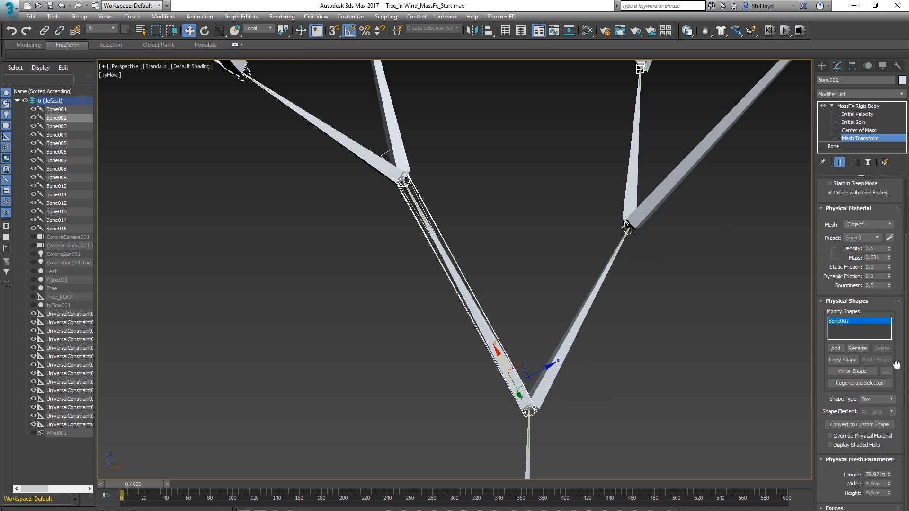
mouse_move(888, 475)
left_mouse_down()
mouse_move(881, 464)
mouse_move(888, 480)
mouse_move(888, 469)
left_mouse_up()
scroll(568, 395, "up", 4)
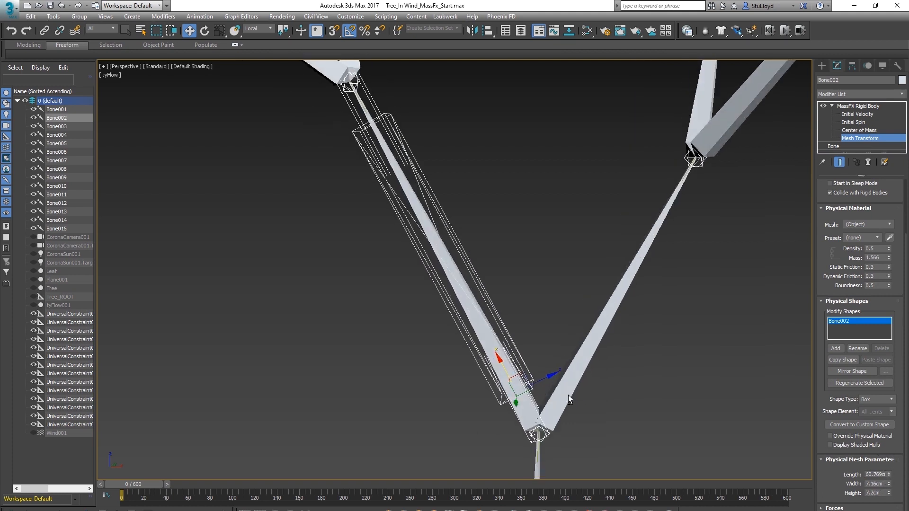
left_click(851, 141)
Step: Select both branch bones at the lowest fork and examine their collision boxes for overlap from several angles
left_click(561, 257)
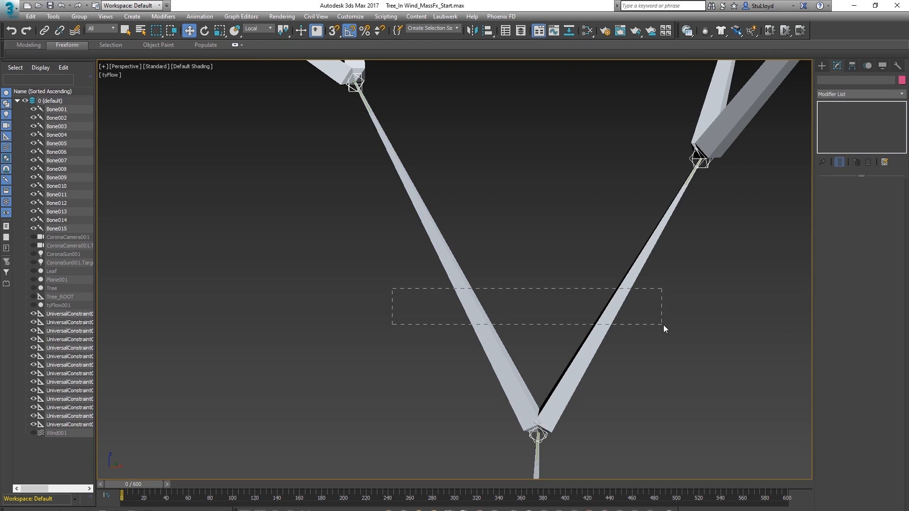
left_click_drag(664, 324, 663, 326)
middle_click_drag(557, 377, 559, 363, "alt")
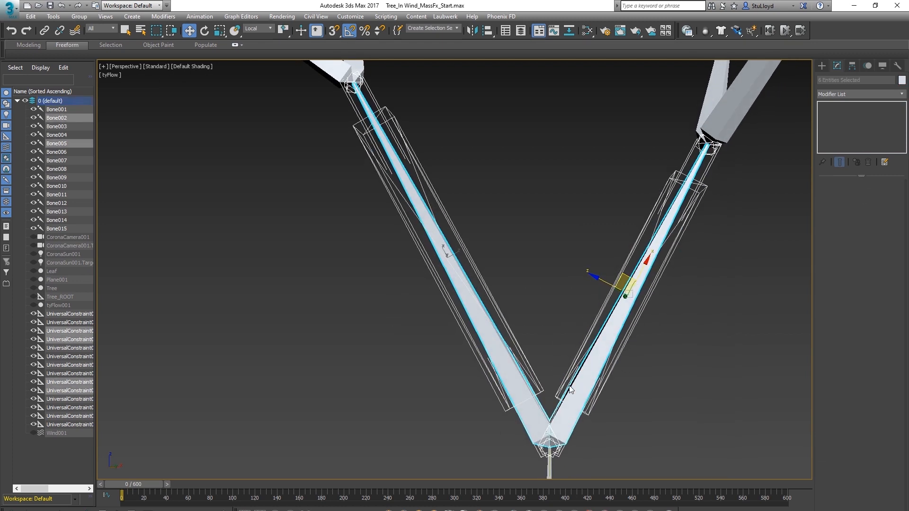
middle_click_drag(601, 325, 530, 322, "alt")
scroll(530, 322, "down", 3)
scroll(526, 324, "up", 3)
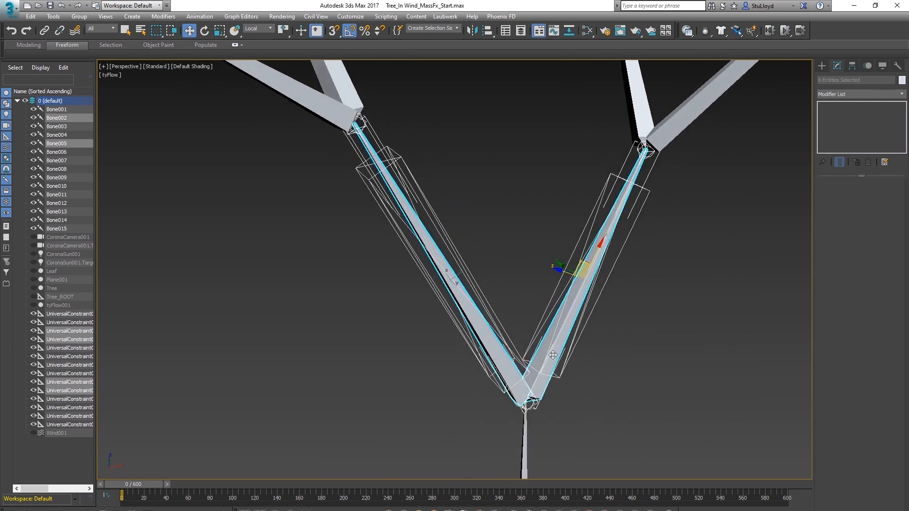
scroll(546, 337, "down", 3)
mouse_move(559, 334)
middle_mouse_down("alt")
mouse_move(537, 334)
mouse_move(557, 331)
middle_mouse_up("alt")
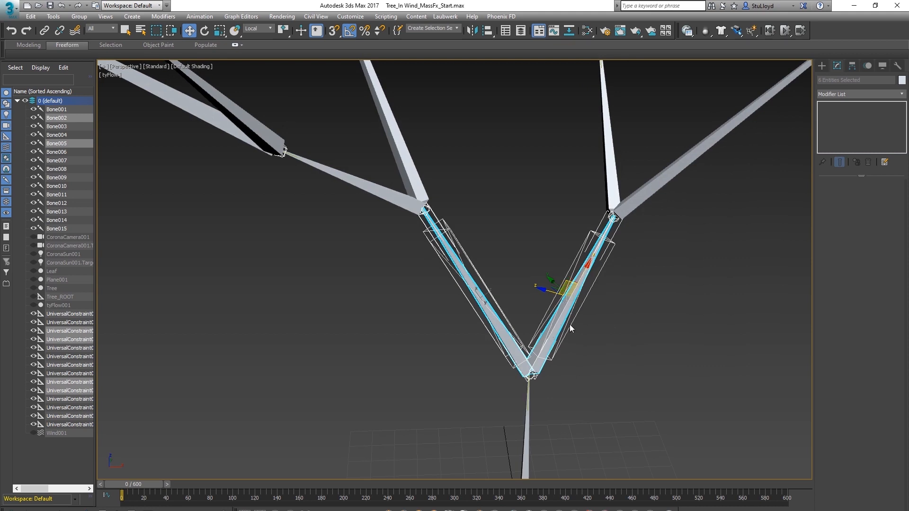
scroll(537, 327, "up", 3)
mouse_move(571, 326)
middle_mouse_down("alt")
mouse_move(558, 326)
mouse_move(570, 326)
middle_mouse_up("alt")
scroll(558, 326, "down", 3)
scroll(559, 325, "up", 3)
scroll(559, 316, "down", 3)
scroll(563, 309, "up", 3)
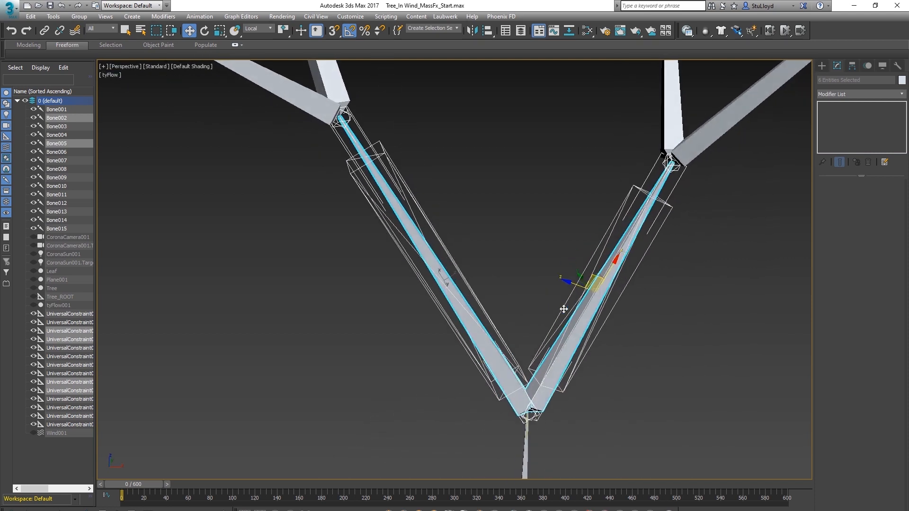
Step: Review the collision shape types available for the right branch bone without changing its type, and deselect the bone
left_click(587, 317)
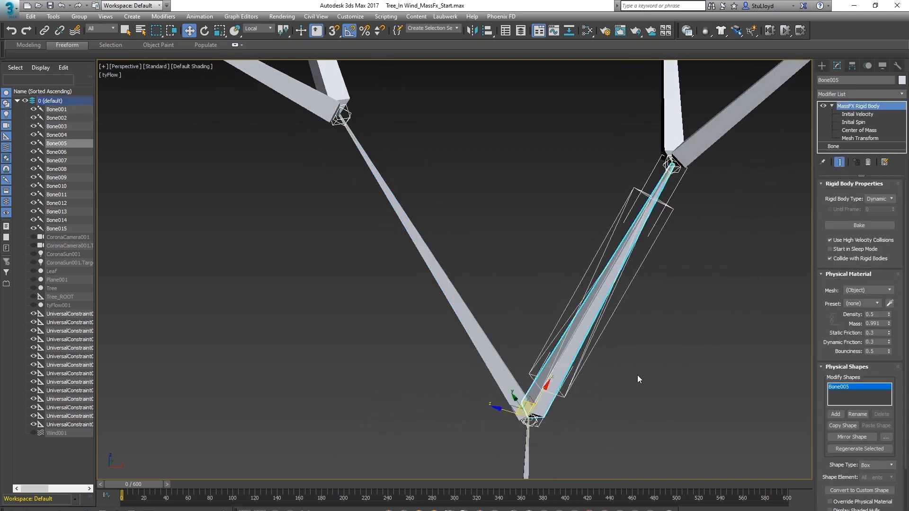
left_click(892, 466)
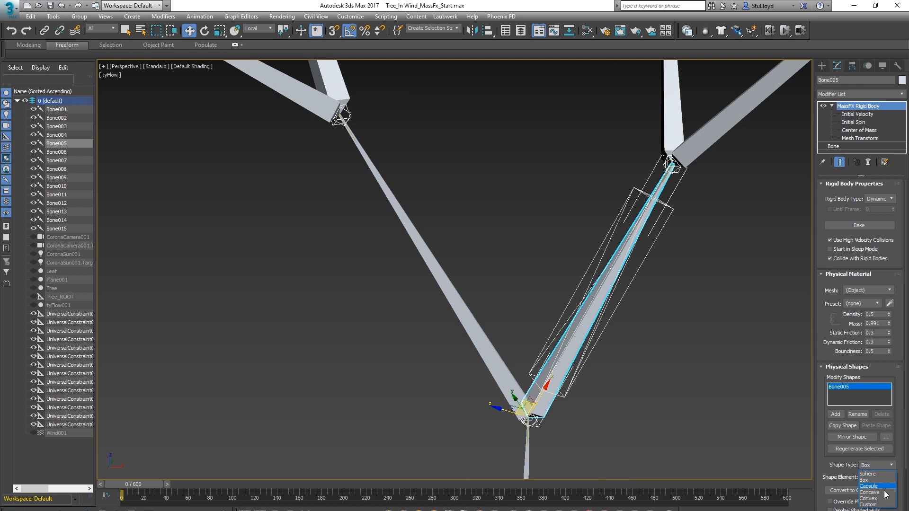
left_click(816, 422)
middle_click_drag(546, 333, 523, 306, "alt")
scroll(558, 335, "down", 3)
scroll(553, 339, "up", 3)
left_click(575, 373)
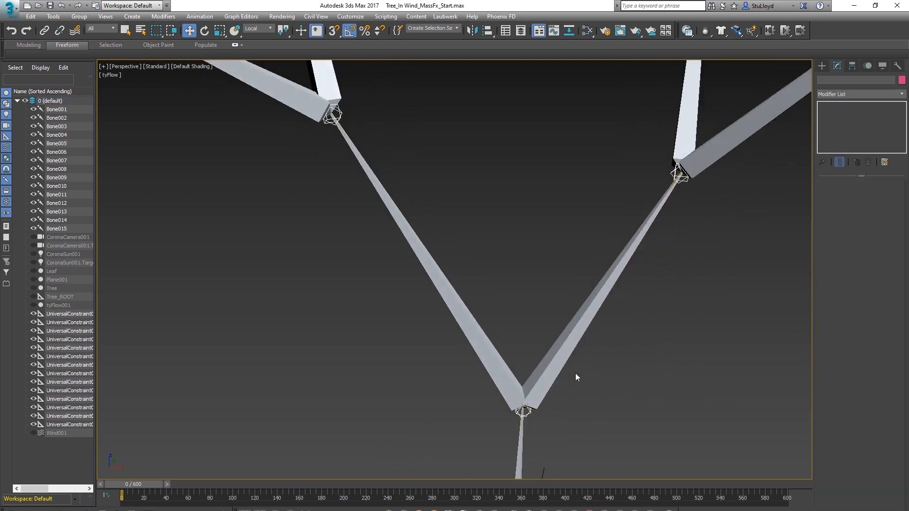
Step: Select the lower bone of the far-right branch and examine its collision shape at the fork
scroll(563, 326, "down", 3)
middle_click_drag(559, 331, 523, 342, "alt")
scroll(523, 341, "down", 3)
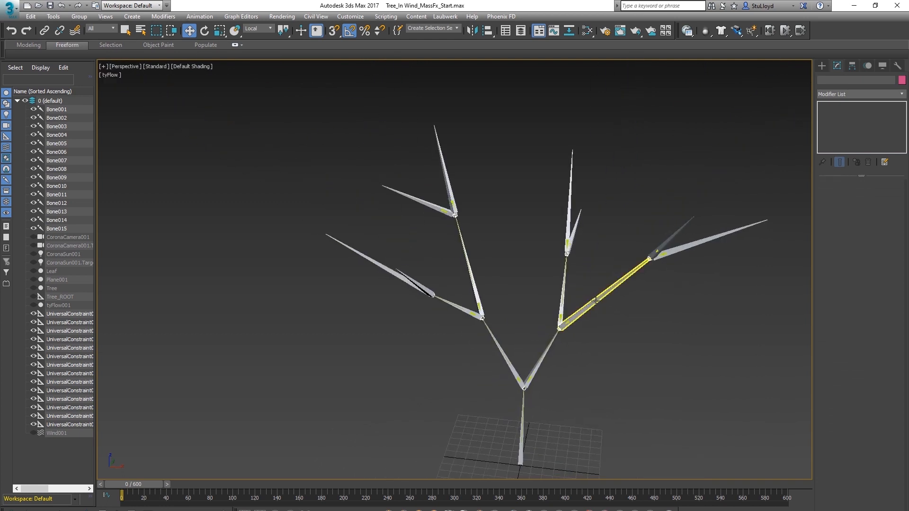
left_click(610, 290)
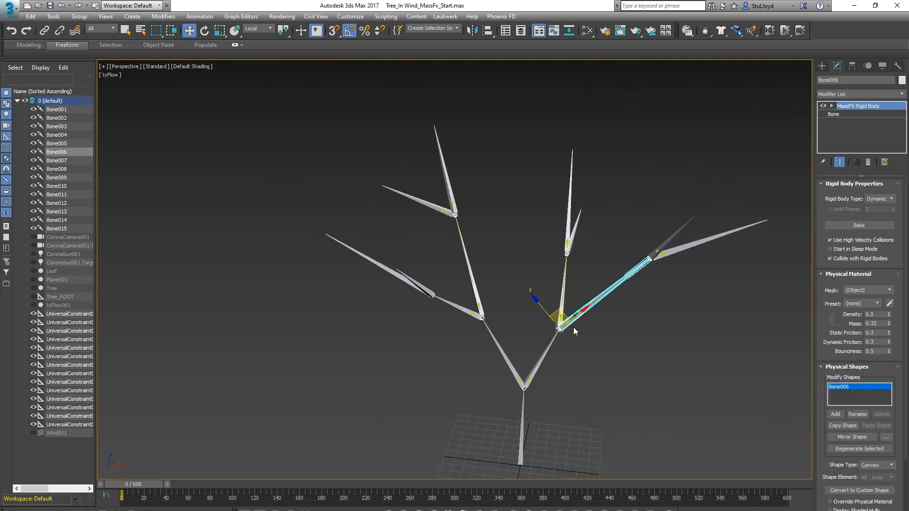
scroll(573, 327, "up", 6)
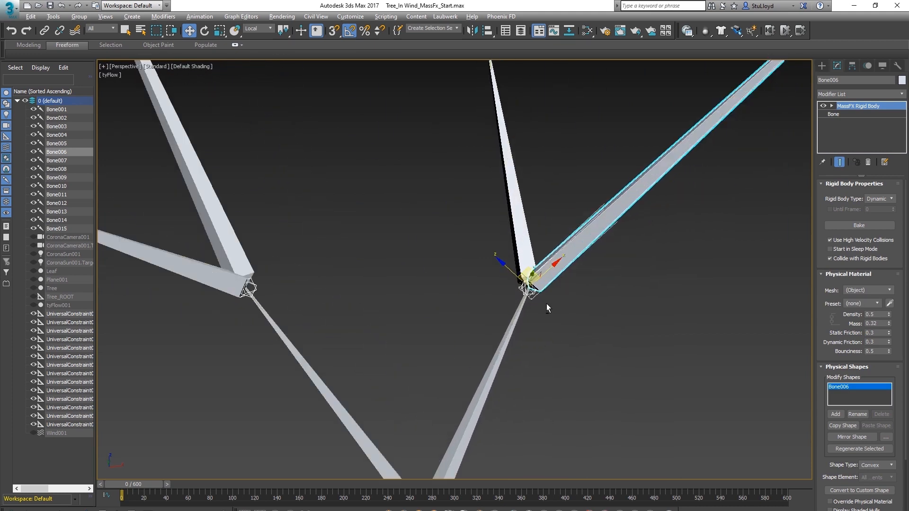
middle_click_drag(547, 308, 552, 312, "alt")
left_click(842, 425)
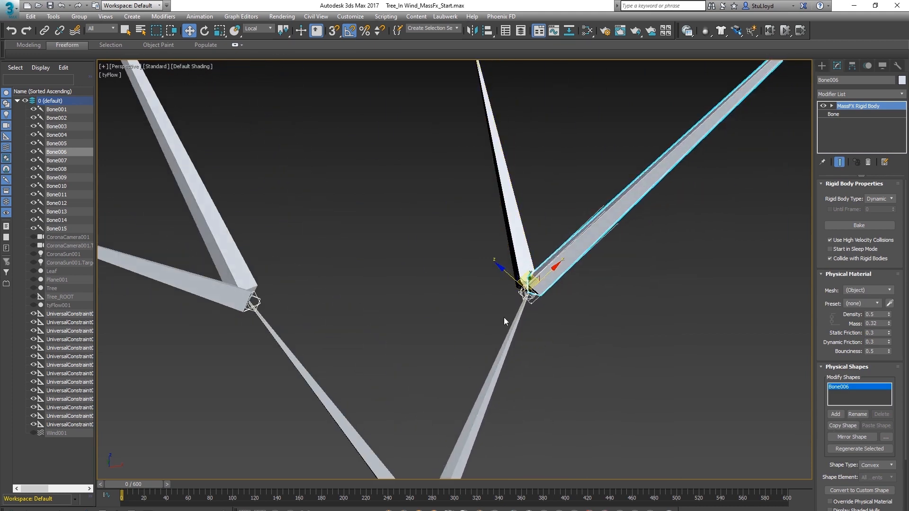
middle_click_drag(517, 340, 527, 355, "alt")
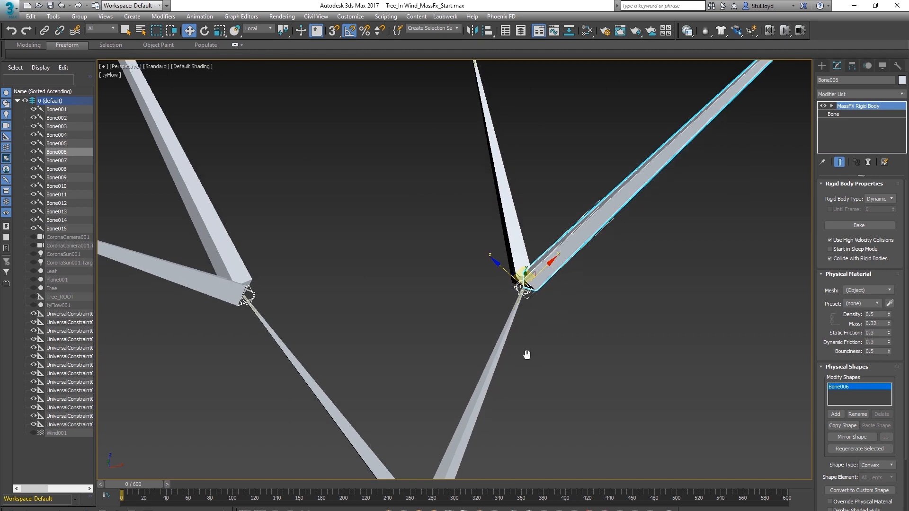
scroll(511, 383, "down", 5)
middle_click_drag(517, 331, 526, 308)
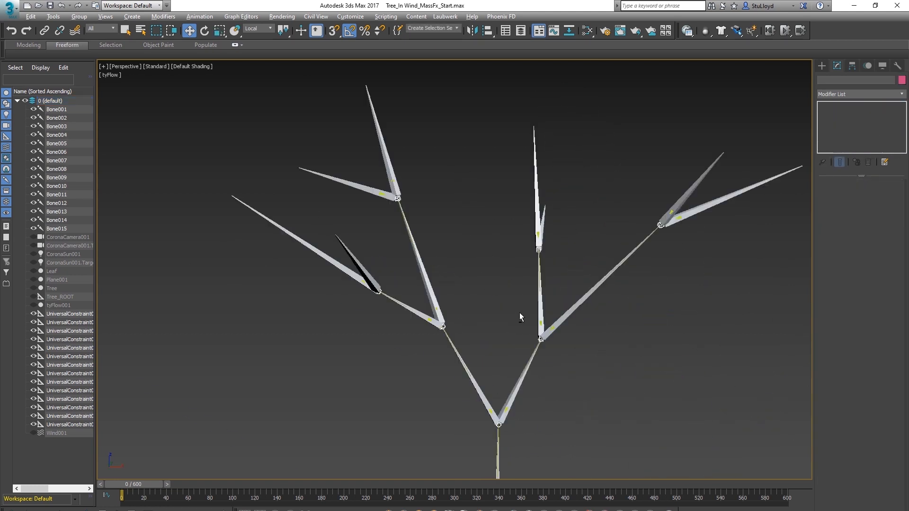
Step: Check the collision box of the inner bone on the left branch, and clear the selection
left_click(420, 294)
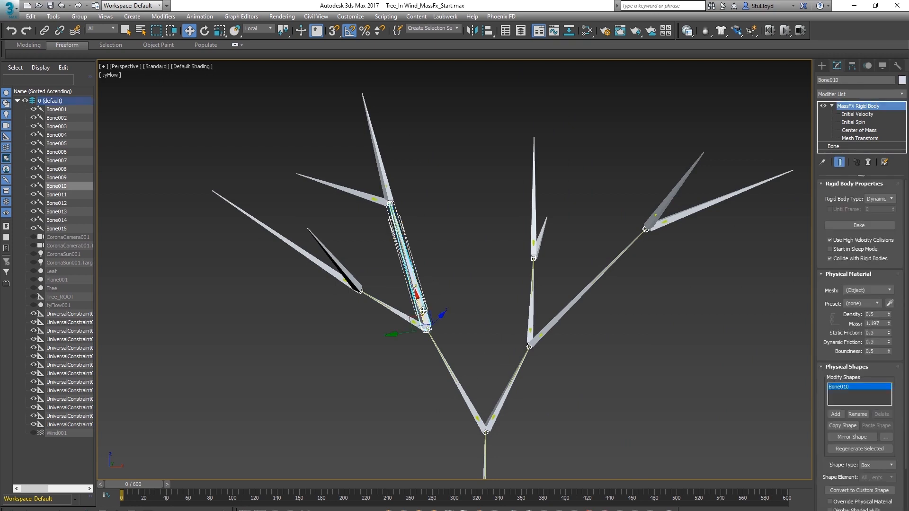
left_click(457, 266)
scroll(457, 266, "down", 3)
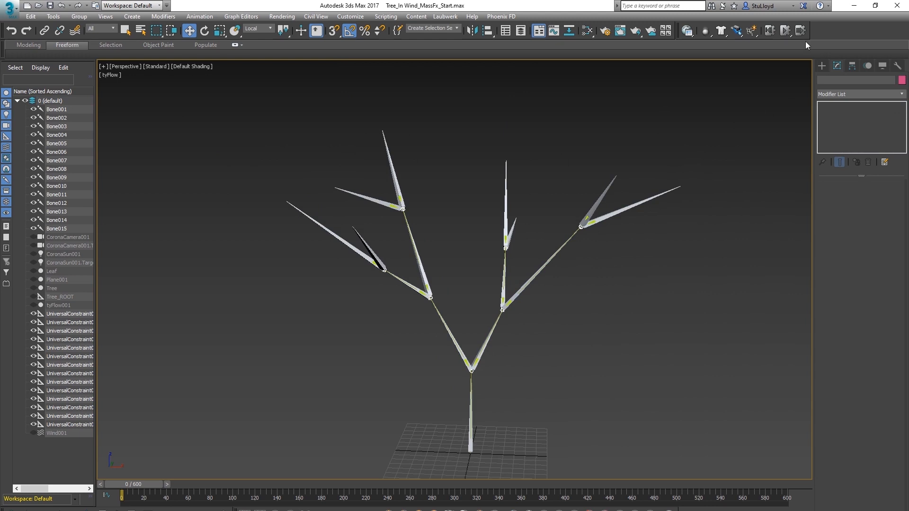
Step: Run the MassFX simulation to check how the bone tree moves from several views, and reset it to frame 0
left_click(785, 31)
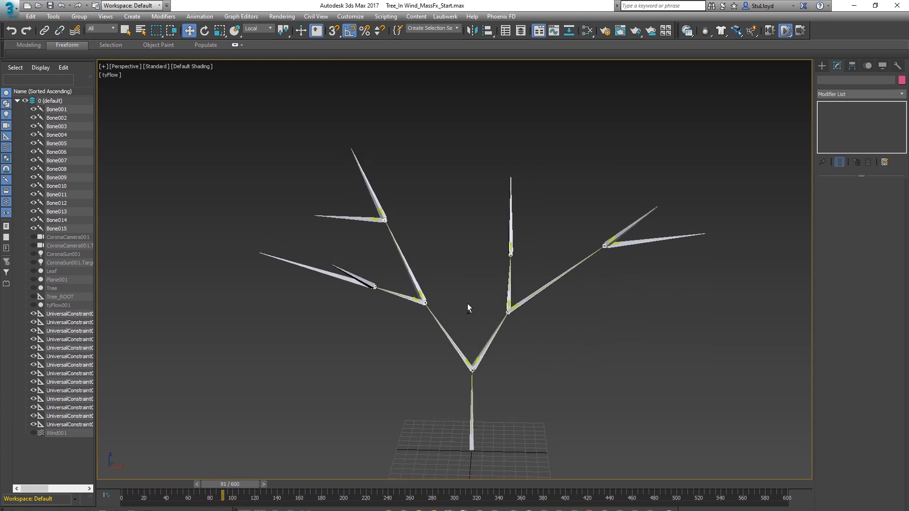
scroll(470, 294, "up", 3)
scroll(472, 296, "down", 3)
scroll(477, 294, "up", 3)
scroll(480, 294, "down", 3)
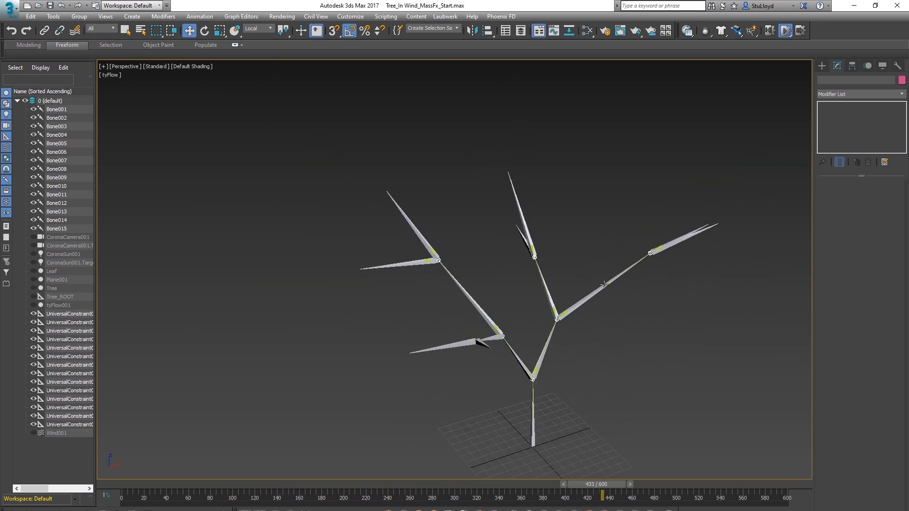
scroll(579, 306, "up", 3)
scroll(564, 309, "down", 3)
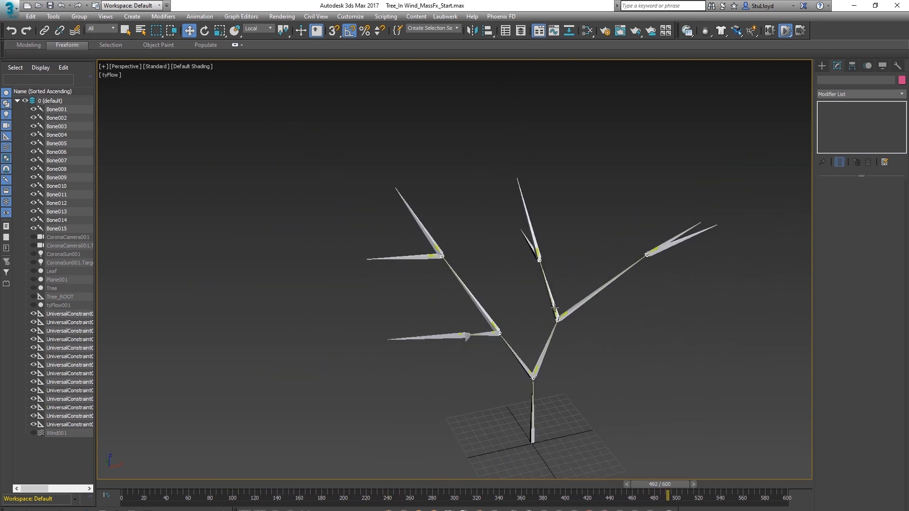
scroll(546, 312, "up", 3)
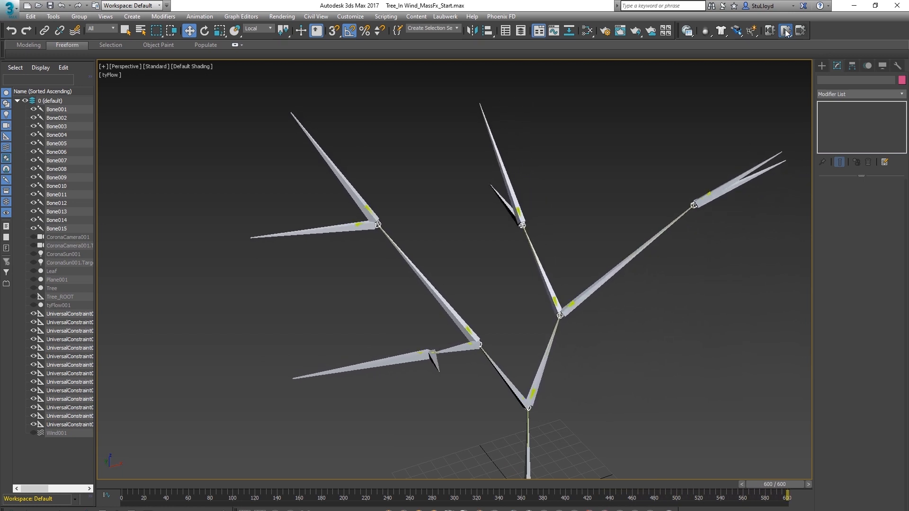
left_click(771, 31)
Step: Select all constraints with the joints selection set and open their shared settings in the MassFX Tools multi-object editor
scroll(537, 280, "down", 3)
middle_click_drag(537, 279, 504, 268, "alt")
left_click(457, 28)
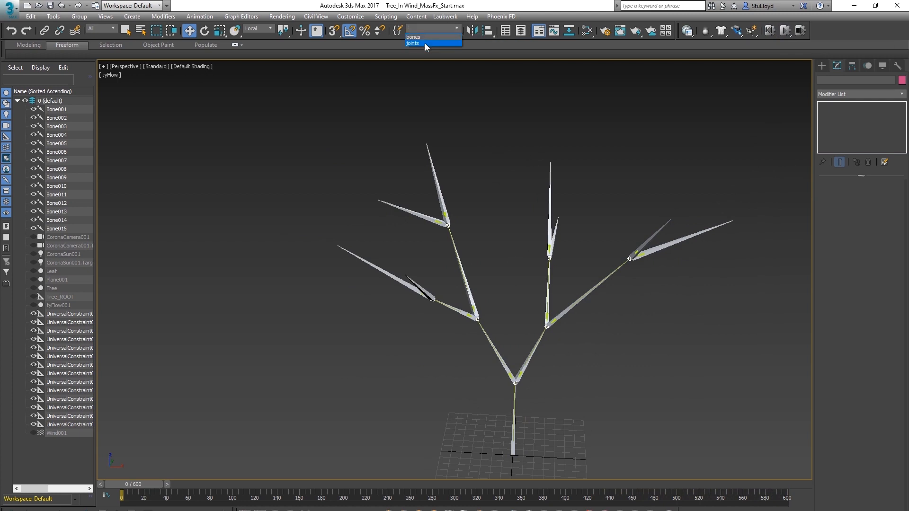
left_click(425, 43)
left_click(688, 32)
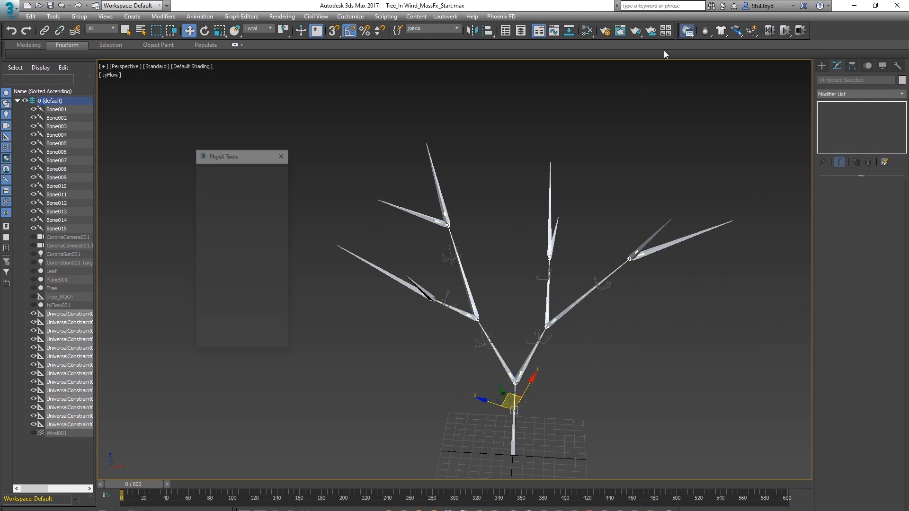
left_click(245, 171)
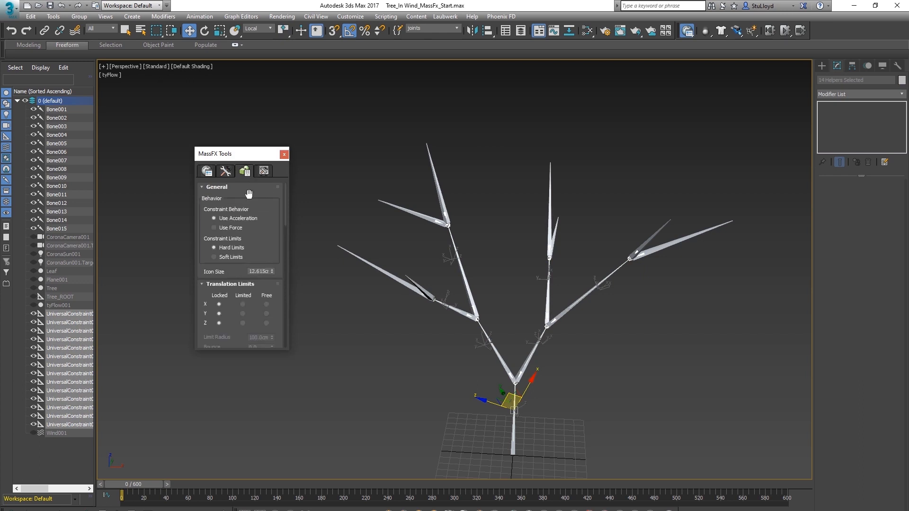
Step: Set Spring To Resting Swing for the selected constraints to Springiness 10.0 and Damping 10.0
scroll(262, 214, "down", 1)
scroll(262, 214, "down", 2)
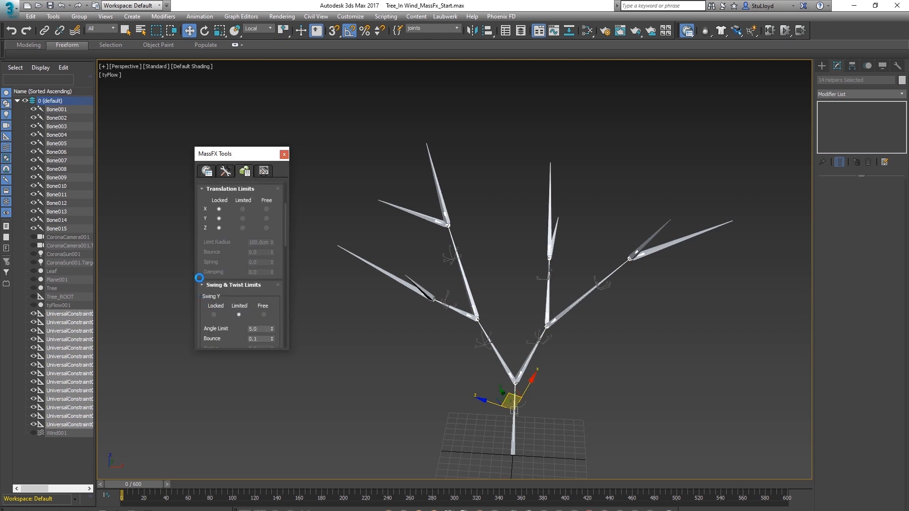
scroll(201, 232, "down", 3)
left_click_drag(204, 284, 205, 188)
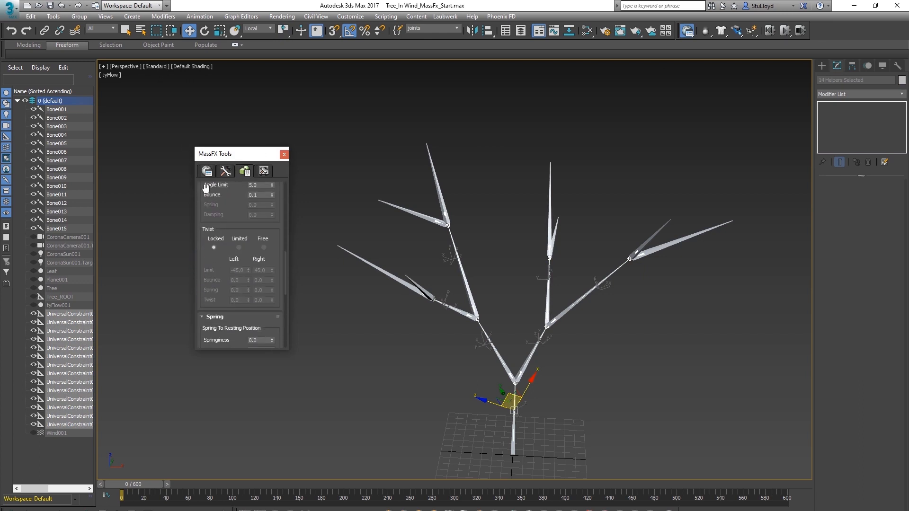
left_click_drag(203, 263, 196, 171)
left_click_drag(201, 247, 214, 219)
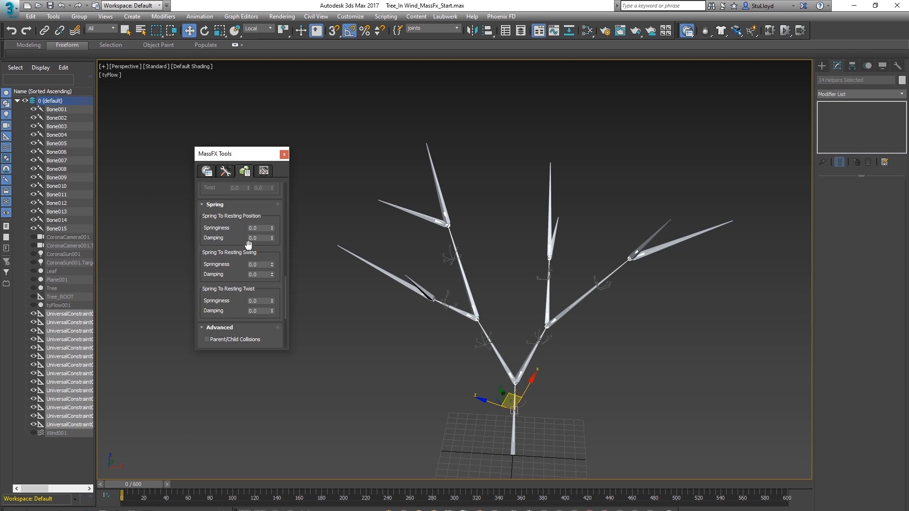
left_click(250, 265)
key("Tab")
type("10.0")
middle_click_drag(492, 284, 505, 265)
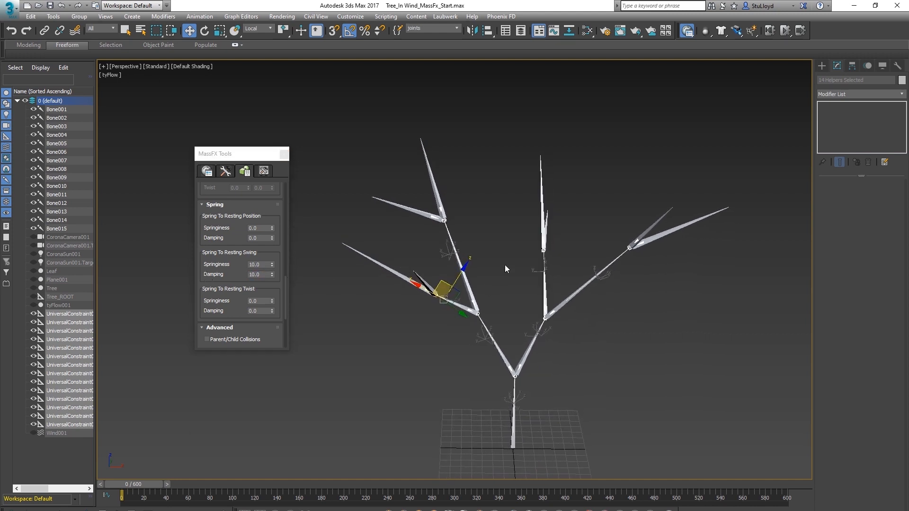
Step: Deselect the constraints, run the simulation to check the new spring settings, and reset it to frame 0
left_click(559, 261)
middle_click_drag(559, 261, 567, 231, "alt")
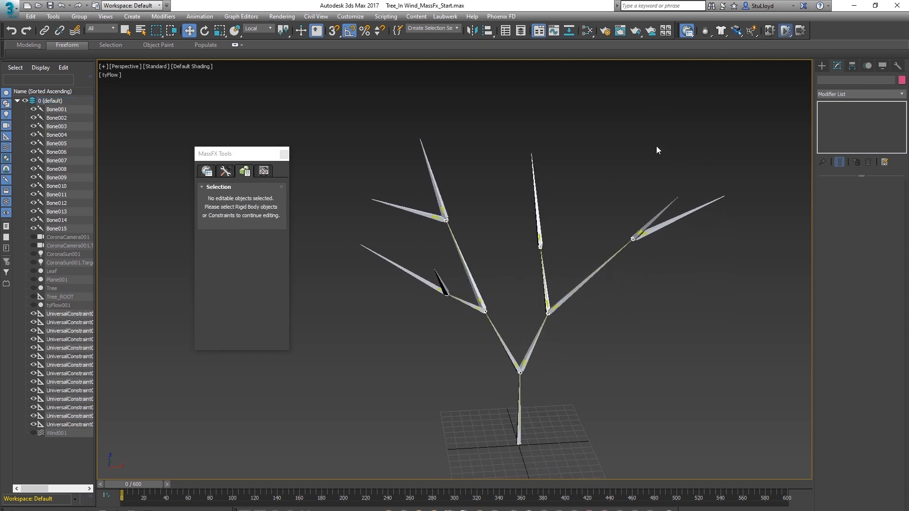
key("slash")
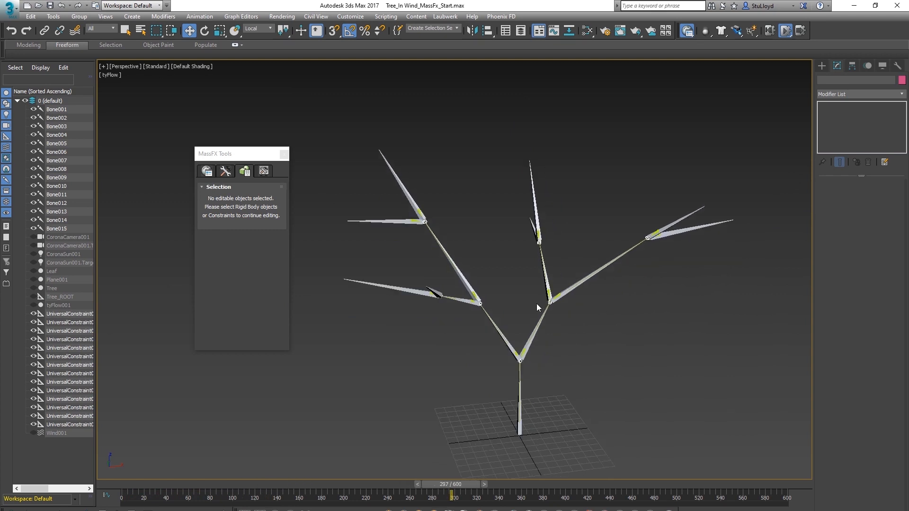
left_click(784, 32)
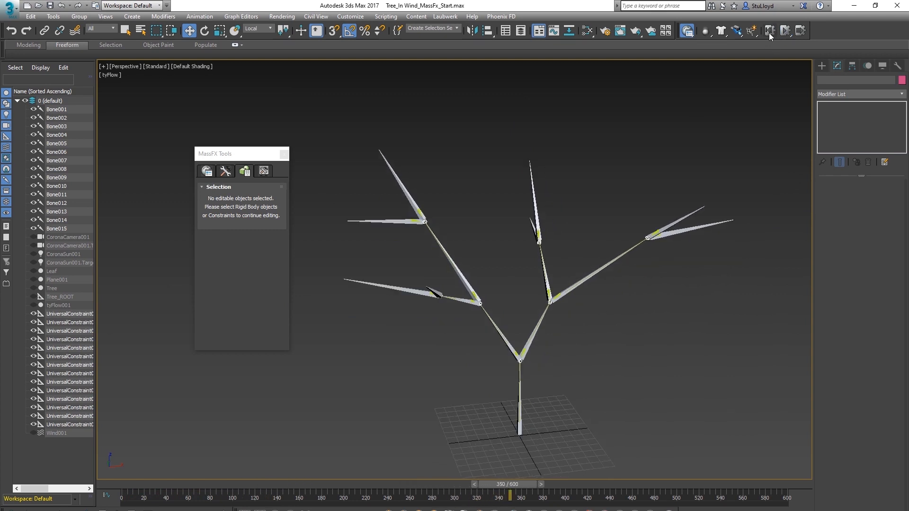
left_click(769, 31)
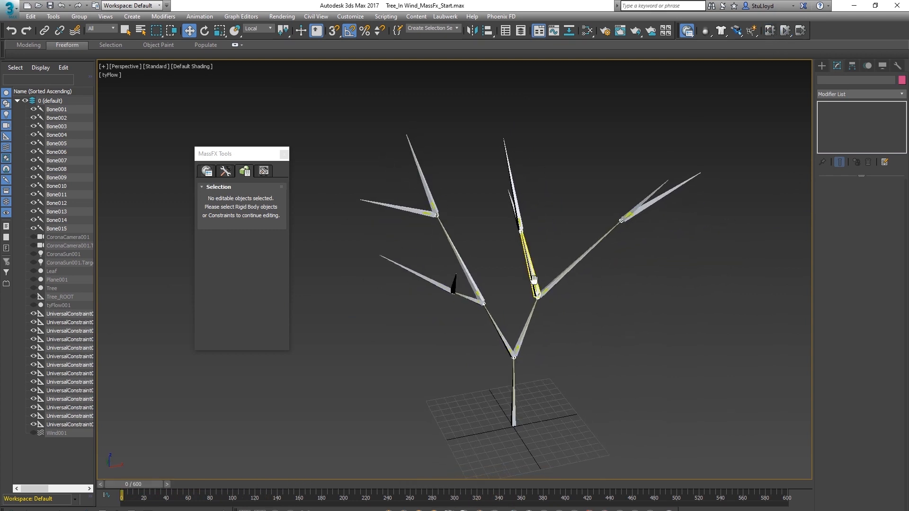
Step: Create a tall box beside the bone tree and move it clear of the branches
middle_click_drag(544, 292, 708, 204, "alt")
left_click(822, 66)
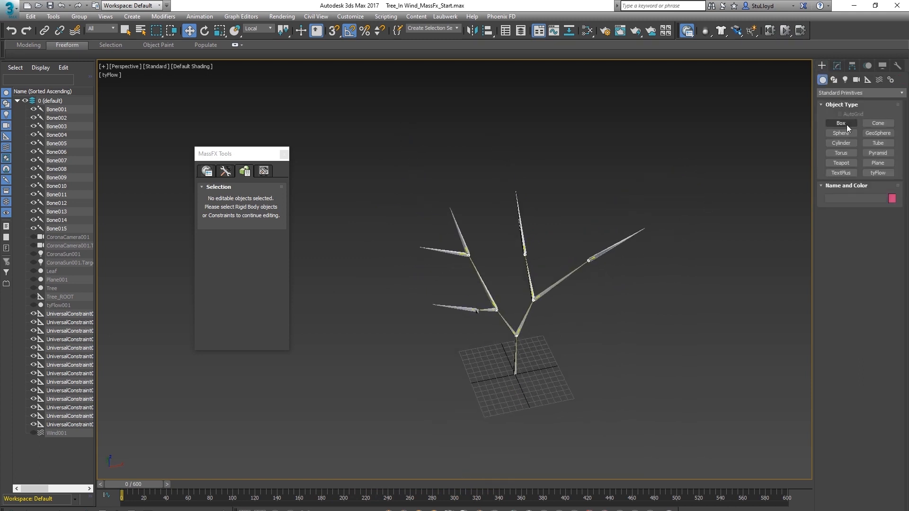
left_click(843, 124)
left_click_drag(615, 384, 696, 386)
left_click(710, 195)
middle_click_drag(595, 316, 551, 368, "alt")
key("w")
left_click_drag(567, 316, 604, 362)
Step: Animate the box with Auto Key, moving it past the tree's branches at frame 82, and return to frame 0 with Auto Key off
middle_click_drag(547, 324, 348, 448, "alt")
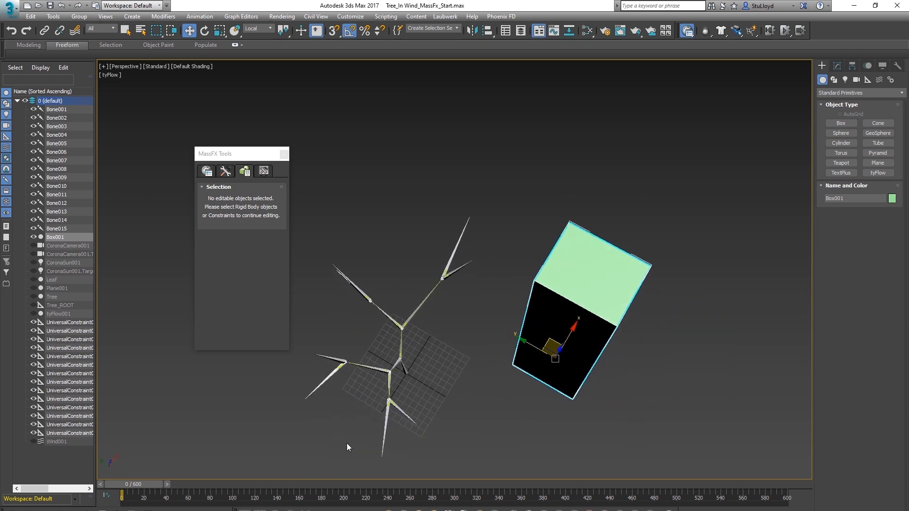
key("n")
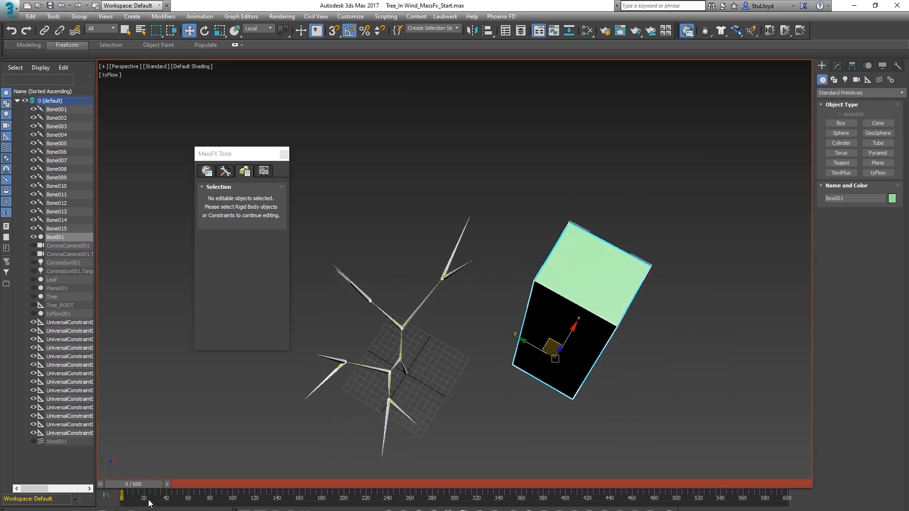
left_click_drag(147, 484, 231, 483)
left_click_drag(526, 342, 331, 229)
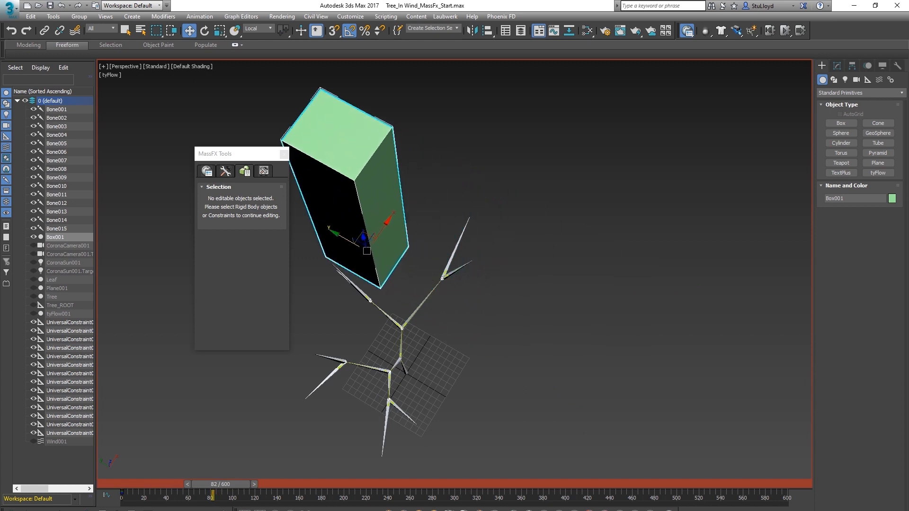
left_click_drag(221, 485, 124, 484)
middle_click_drag(436, 286, 550, 284, "alt")
key("n")
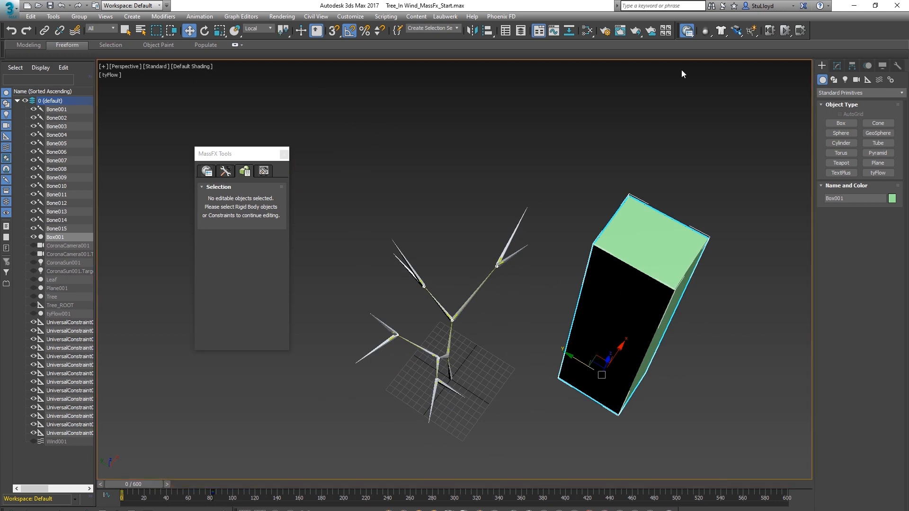
Step: Make the animated box a Kinematic MassFX rigid body and close the MassFX Tools window
left_click_drag(706, 32, 773, 63)
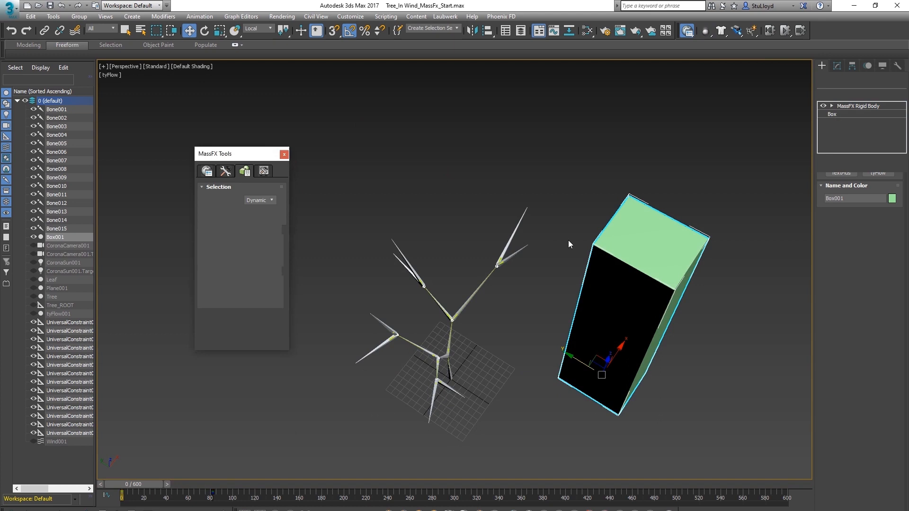
middle_click_drag(518, 262, 509, 234)
left_click(284, 154)
Step: Run the simulation to watch the box collide with the tree's branches, and reset it to frame 0
left_click(785, 30)
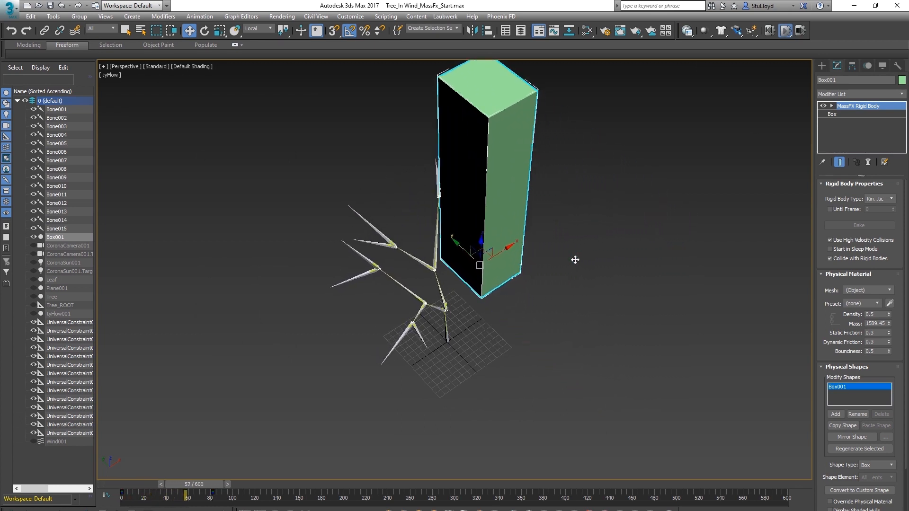
middle_click_drag(562, 270, 544, 256, "alt")
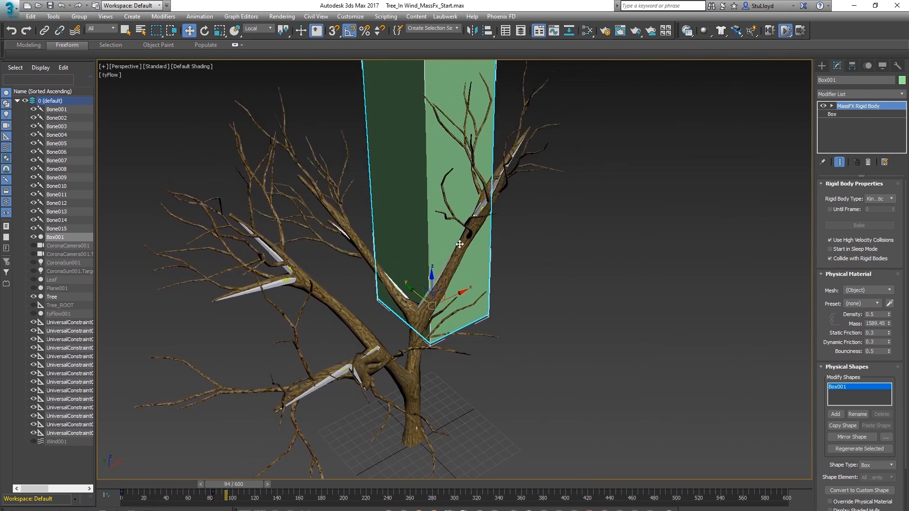
mouse_move(468, 312)
middle_mouse_down("alt")
mouse_move(448, 312)
mouse_move(483, 310)
middle_mouse_up("alt")
scroll(480, 313, "down", 3)
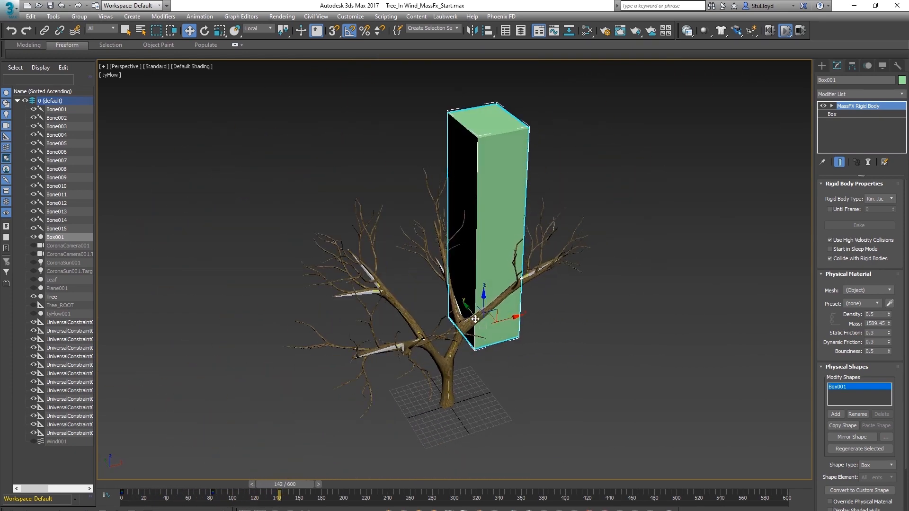
scroll(483, 311, "up", 3)
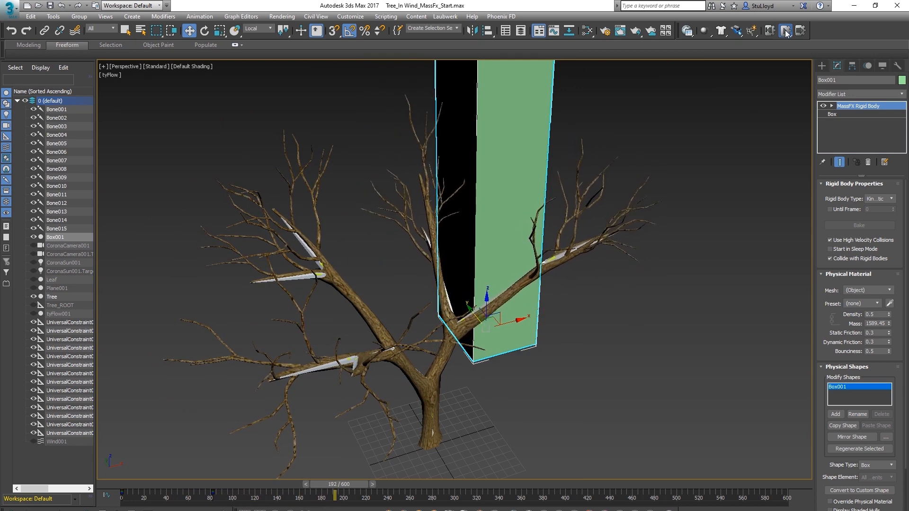
left_click(770, 31)
Step: For the constraints in the joints selection set, make Twist Limited with a left limit of -5 and a right limit of 5
middle_click_drag(458, 310, 497, 294)
left_click(456, 31)
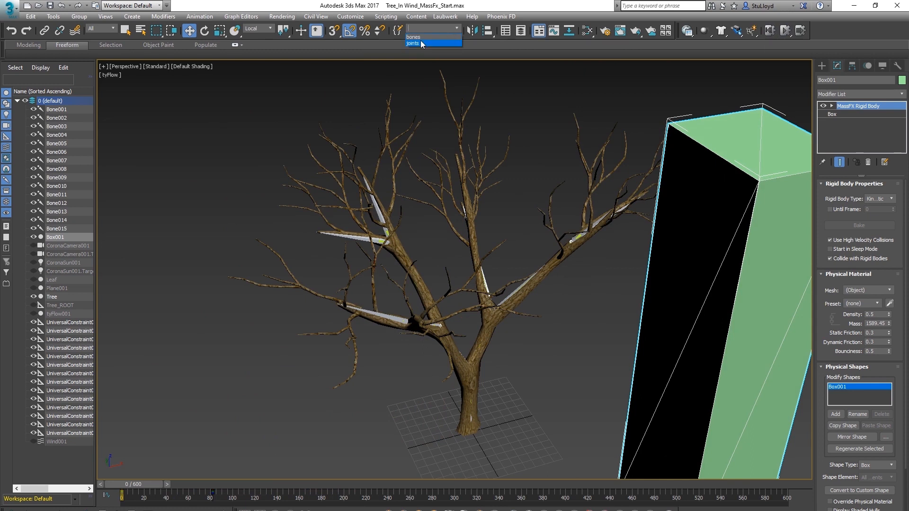
left_click(437, 43)
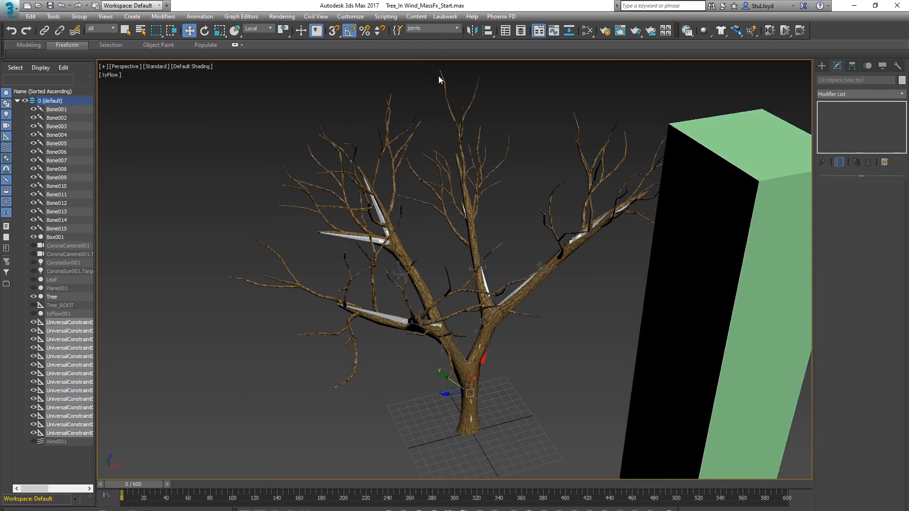
left_click(687, 31)
left_click(247, 173)
scroll(208, 303, "down", 5)
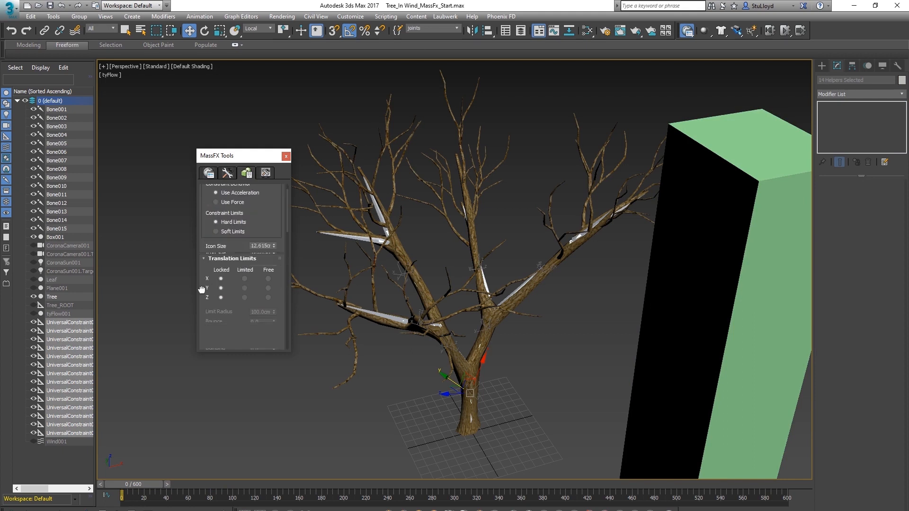
scroll(202, 294, "down", 5)
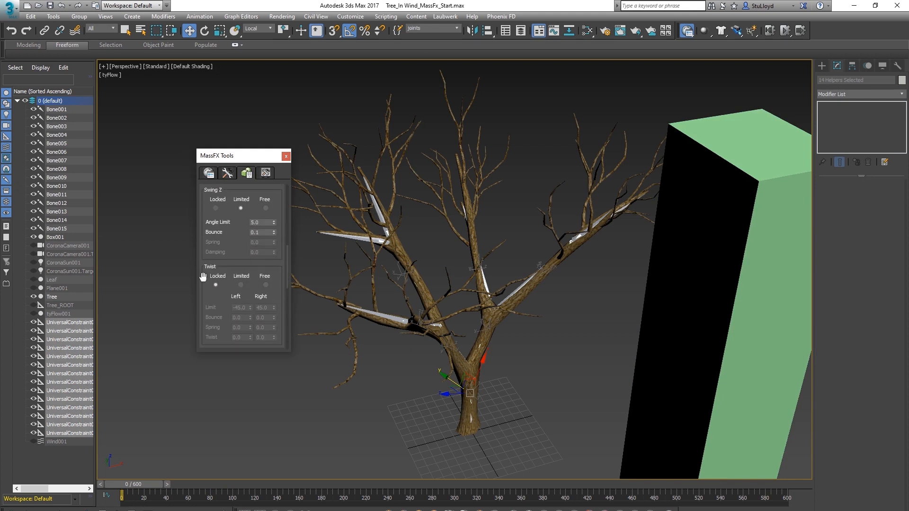
scroll(222, 259, "down", 3)
left_click(481, 267)
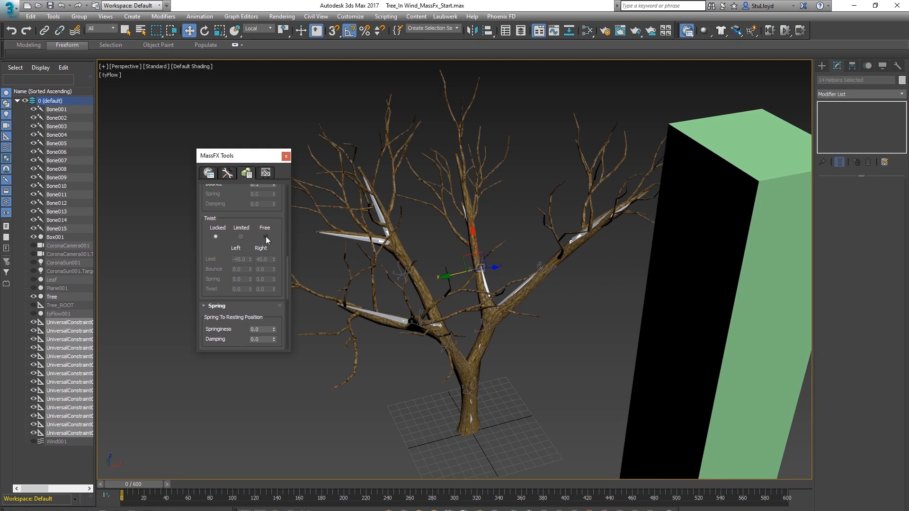
left_click(240, 236)
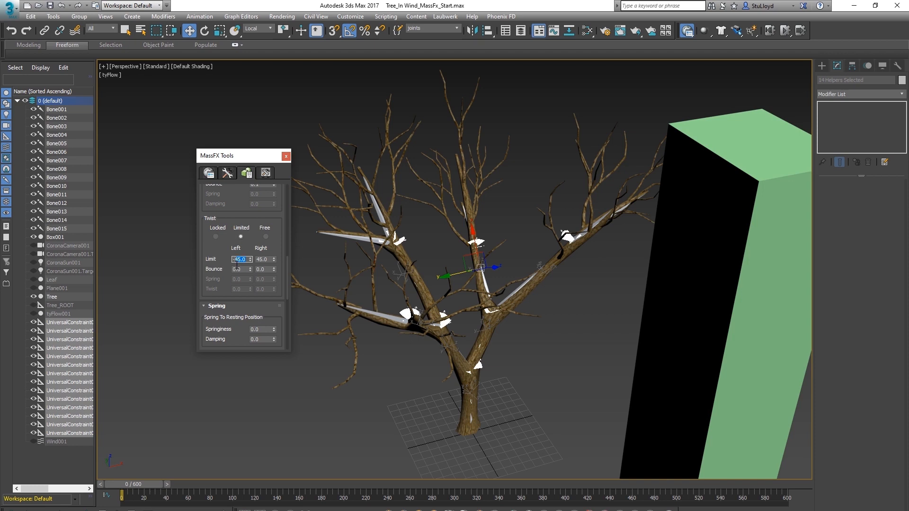
type("5")
double_click(263, 260)
type("5")
key("Return")
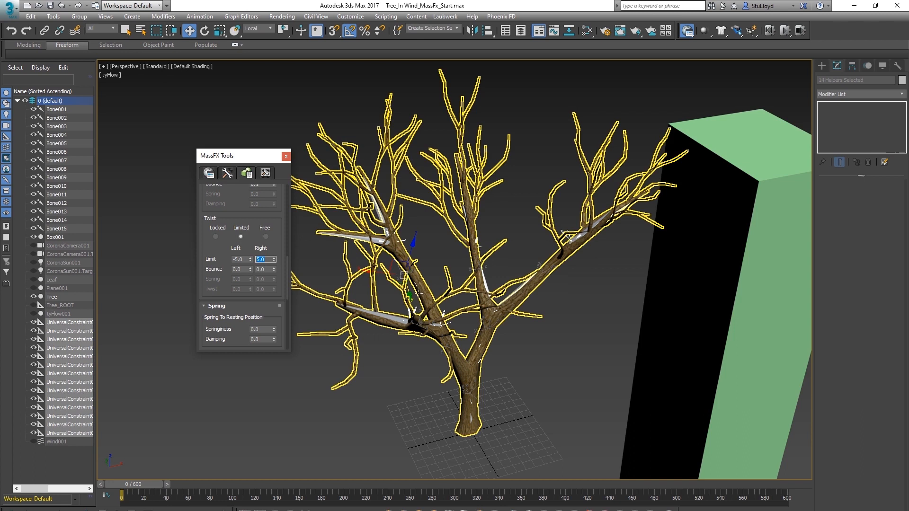
left_click(286, 157)
Step: Run the simulation, examine how the bones and constraints twist near the trunk forks, and reset it to frame 0
mouse_move(490, 289)
middle_mouse_down("alt")
mouse_move(462, 293)
mouse_move(482, 290)
middle_mouse_up("alt")
left_click(489, 265)
left_click(785, 31)
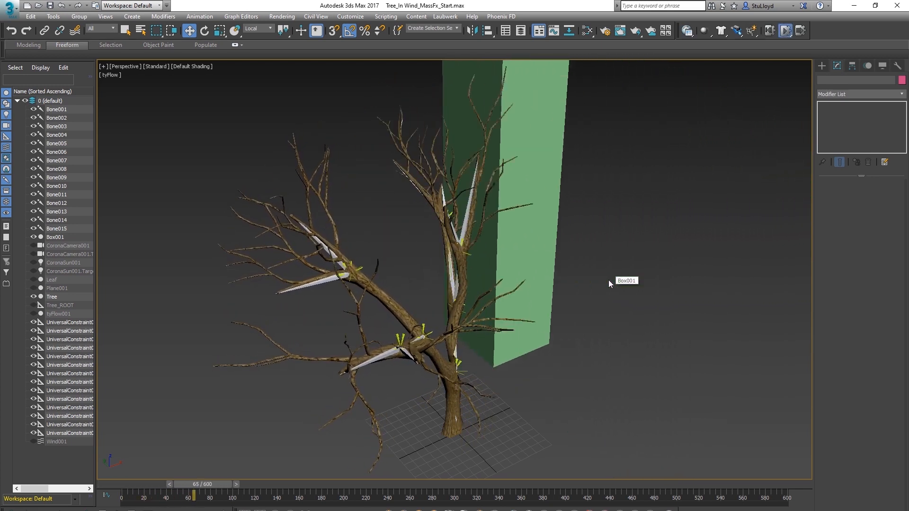
scroll(454, 348, "up", 8)
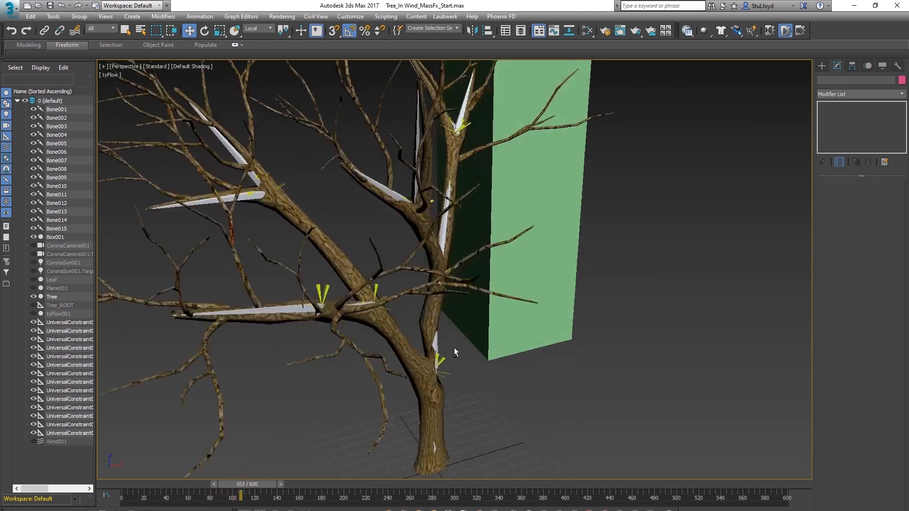
middle_click_drag(400, 329, 326, 365)
middle_click_drag(400, 385, 283, 346, "alt")
scroll(283, 346, "up", 3)
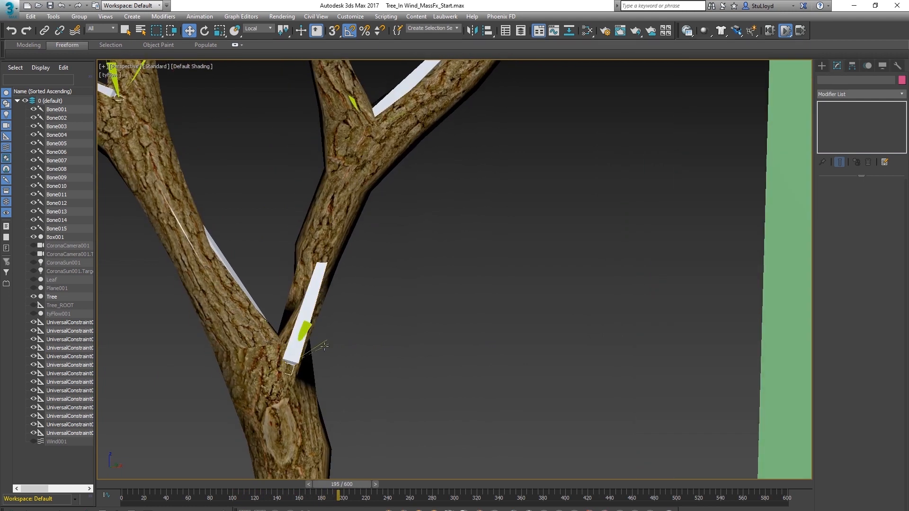
scroll(451, 320, "down", 7)
middle_click_drag(451, 321, 403, 328, "alt")
scroll(475, 303, "up", 5)
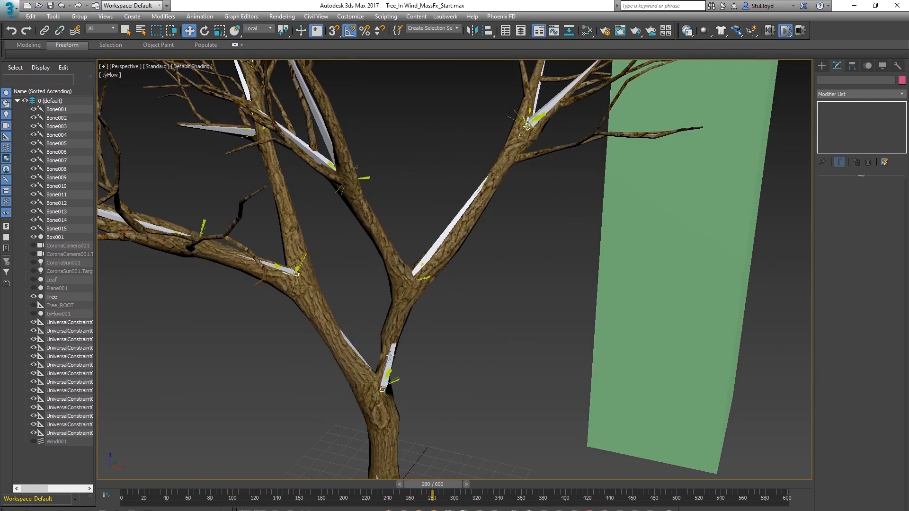
middle_click_drag(451, 374, 417, 369, "alt")
scroll(403, 358, "down", 2)
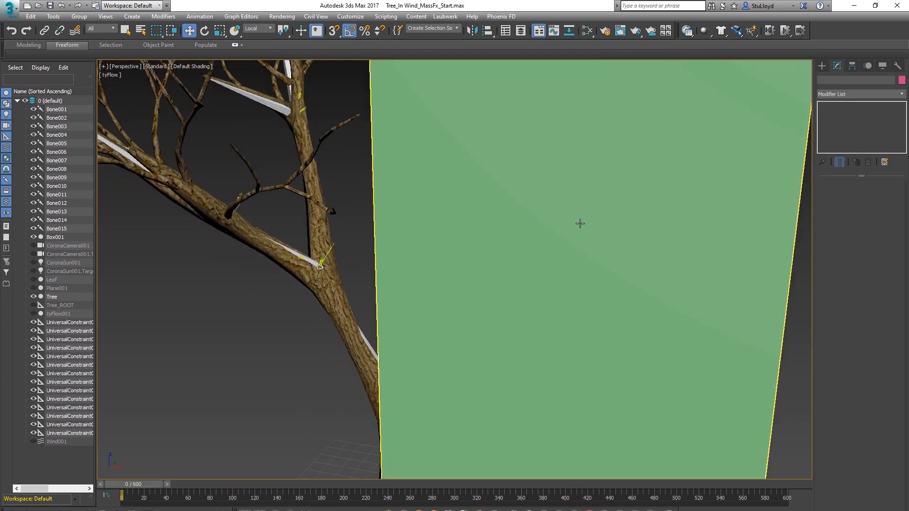
Step: For the constraints in the joints selection set, enter Spring To Resting Twist springiness and damping, and close MassFX Tools
scroll(522, 276, "down", 2)
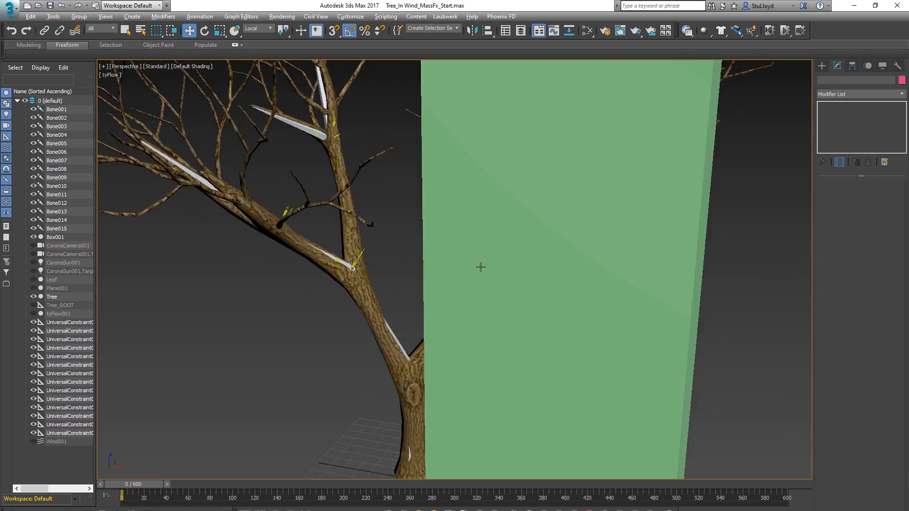
middle_click_drag(481, 266, 529, 252, "alt")
scroll(529, 253, "down", 2)
left_click(457, 28)
left_click(426, 37)
left_click(687, 31)
left_click(248, 175)
scroll(256, 293, "down", 5)
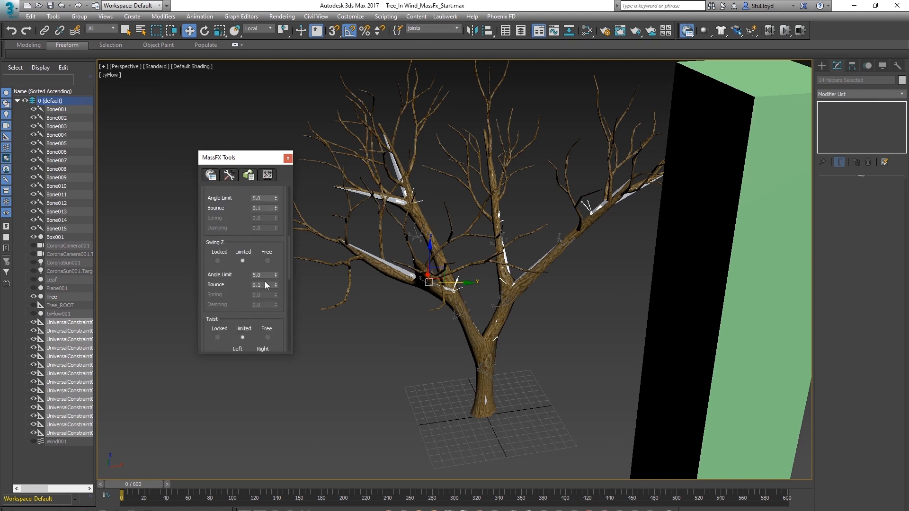
left_click_drag(204, 285, 200, 221)
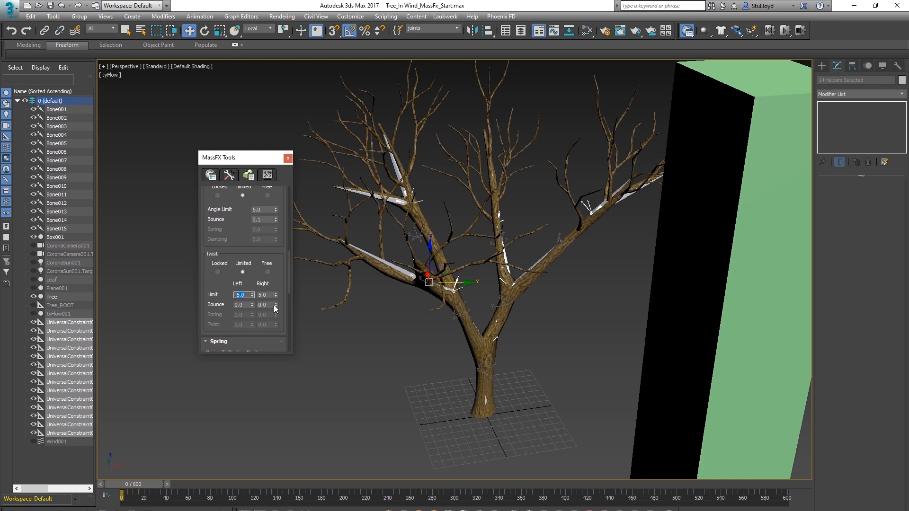
key("Tab")
scroll(203, 265, "down", 5)
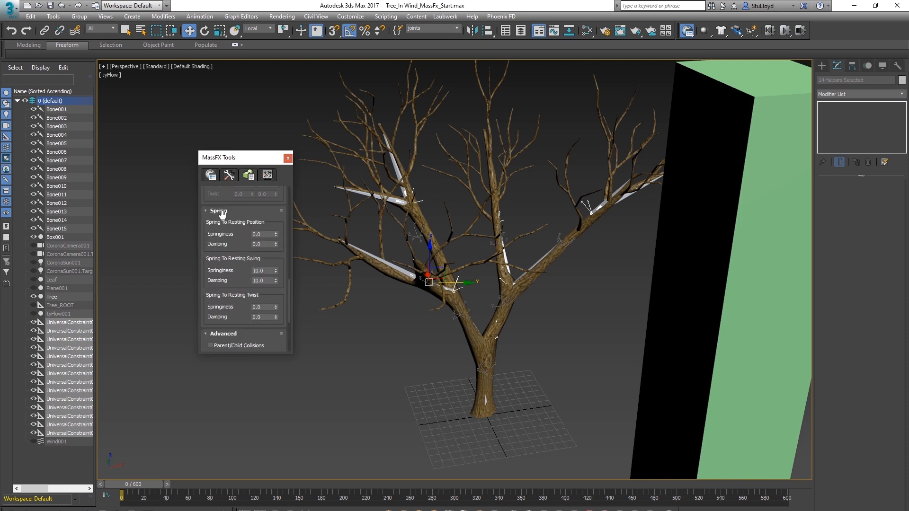
left_click_drag(263, 307, 241, 309)
key("Tab")
type("1")
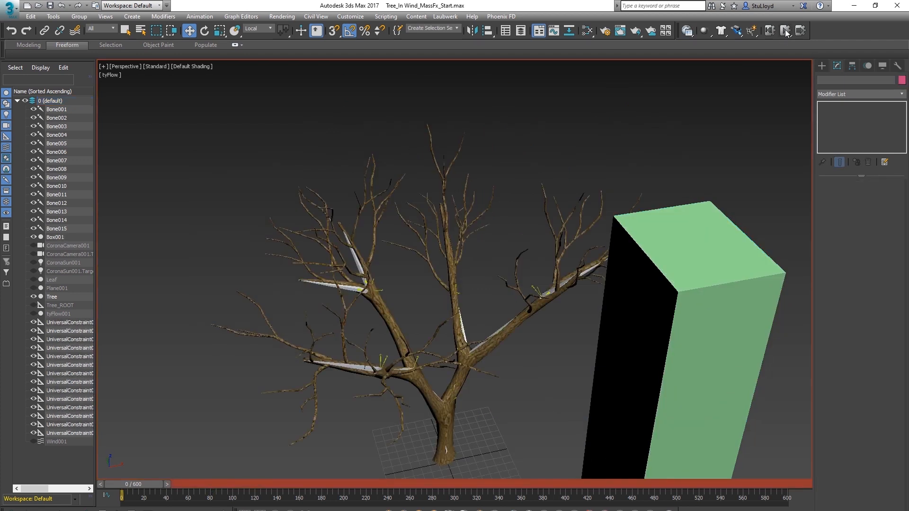
Step: Run the simulation to test the branches' twist recovery, reset it to frame 0, and delete the test box
left_click(785, 31)
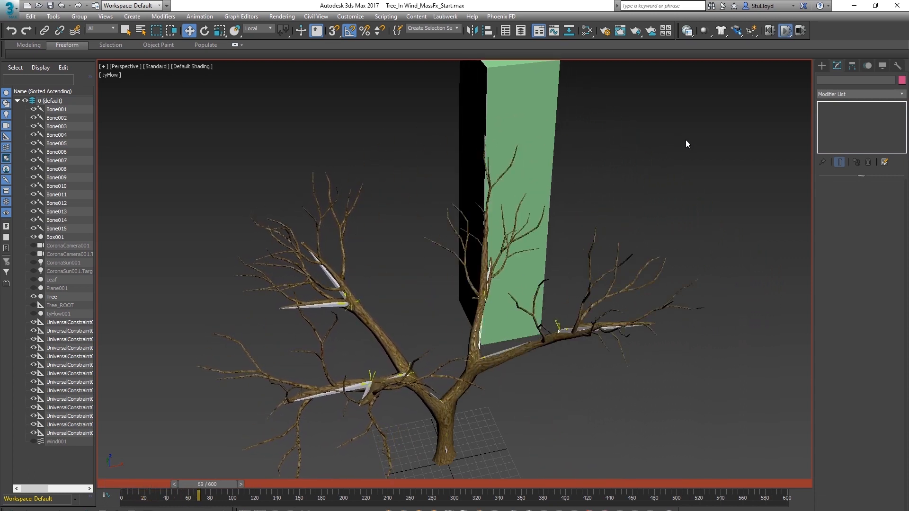
mouse_move(539, 300)
middle_mouse_down("alt")
mouse_move(506, 302)
mouse_move(508, 316)
mouse_move(536, 313)
middle_mouse_up("alt")
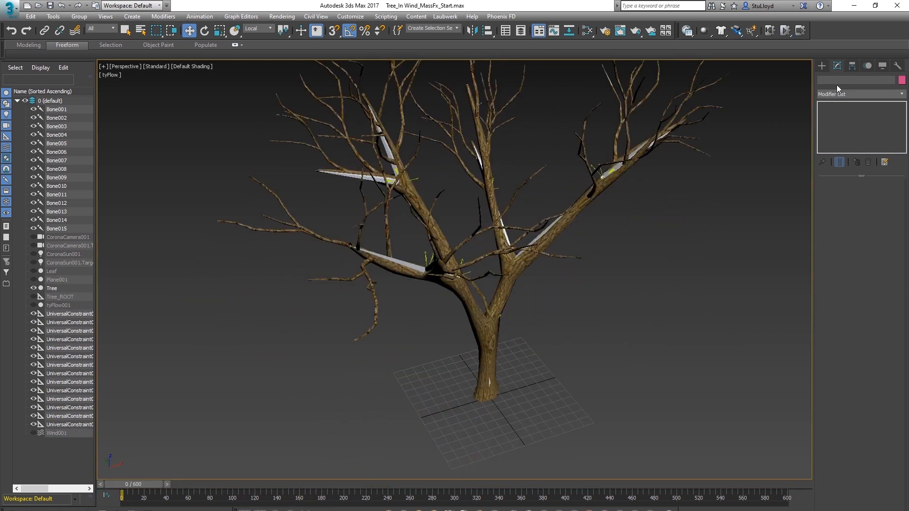
Step: Create a Wind force with an icon size of about 27 cm beside the tree and aim it toward the trunk
left_click(826, 67)
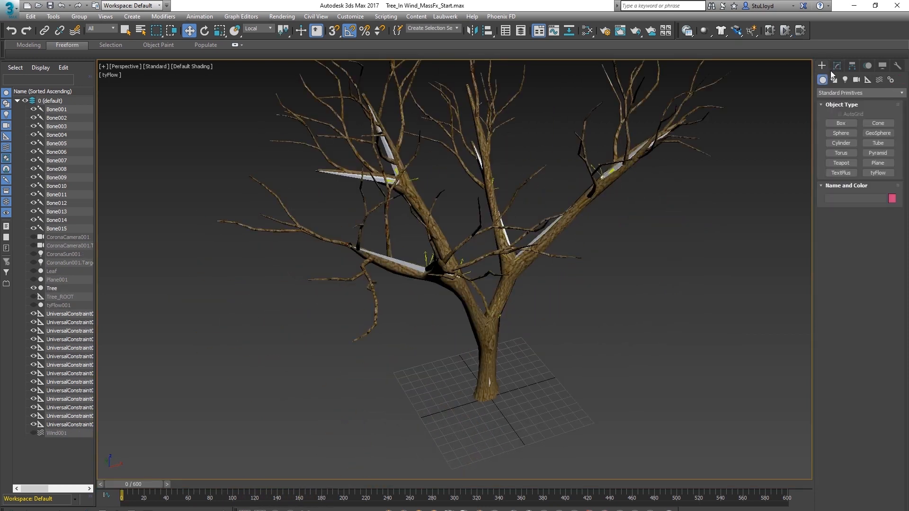
left_click(880, 80)
left_click(878, 153)
middle_click_drag(518, 343, 789, 326, "alt")
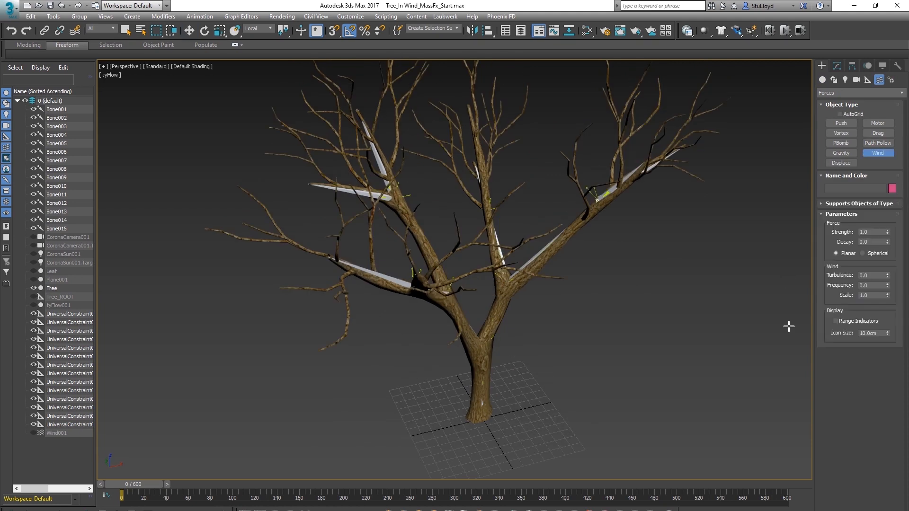
mouse_move(596, 427)
left_mouse_down()
mouse_move(607, 403)
mouse_move(578, 377)
mouse_move(580, 438)
mouse_move(598, 434)
mouse_move(600, 444)
left_mouse_up()
scroll(607, 403, "down", 3)
key("e")
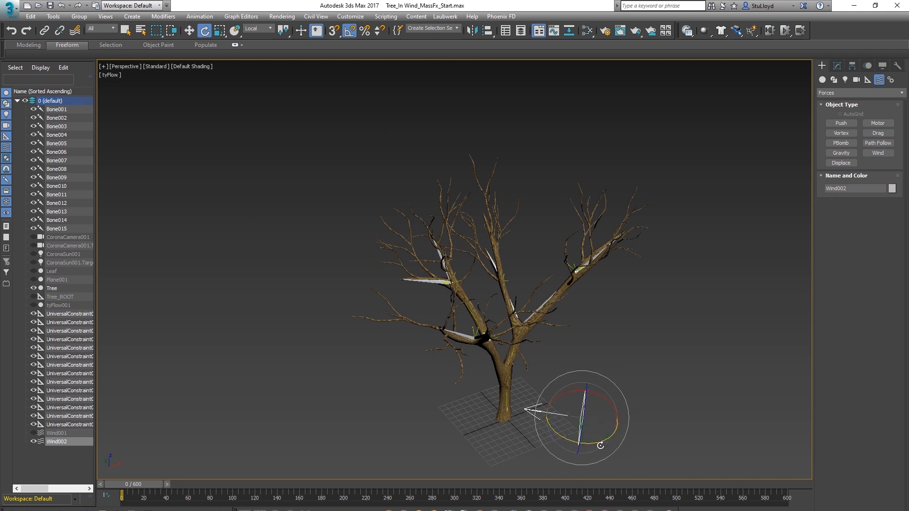
middle_click_drag(608, 389, 630, 371)
Step: Using Auto Key, set the wind's strength to 10 at frame 100 and to 0 at frame 85
left_click_drag(146, 484, 250, 482)
key("q")
key("e")
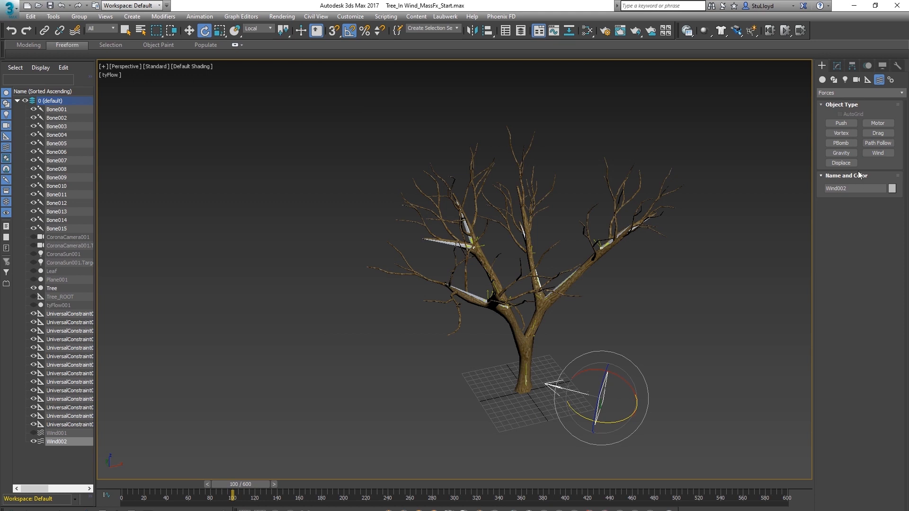
left_click(837, 66)
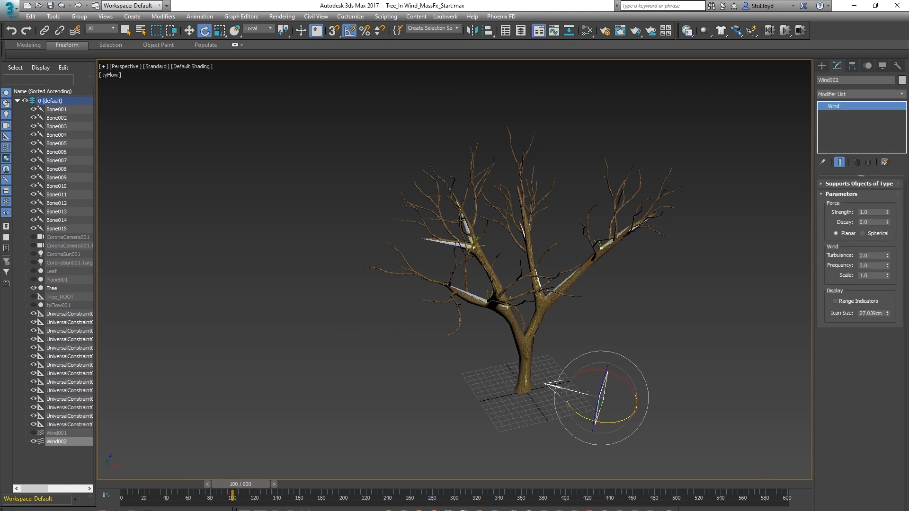
key("n")
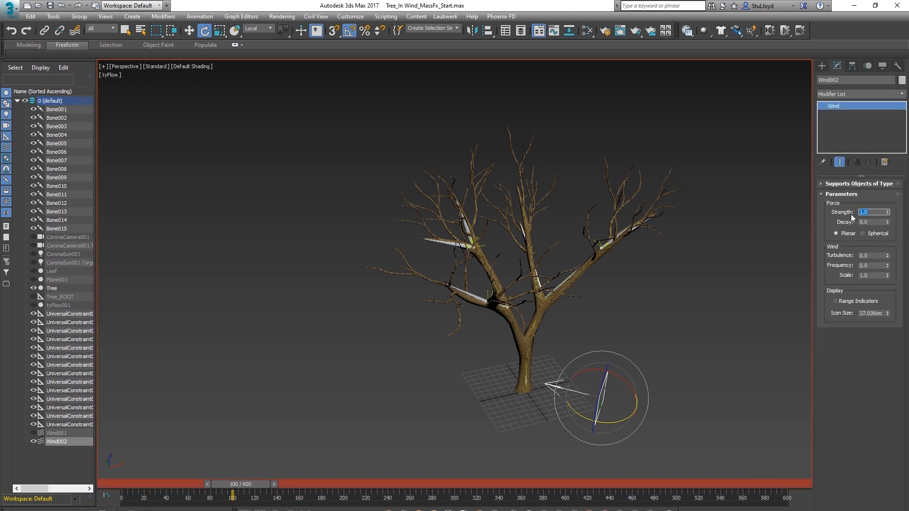
type("10")
key("Return")
left_click_drag(141, 499, 101, 500)
left_click_drag(240, 483, 224, 484)
type("0")
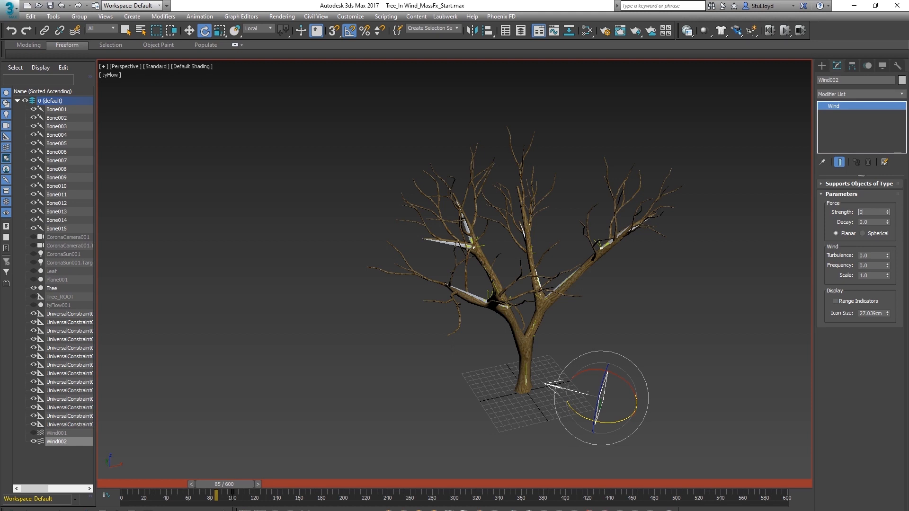
Step: Key the wind at frame 151, and at frame 182 rotate it to blow away from the tree
left_click_drag(241, 487, 308, 483)
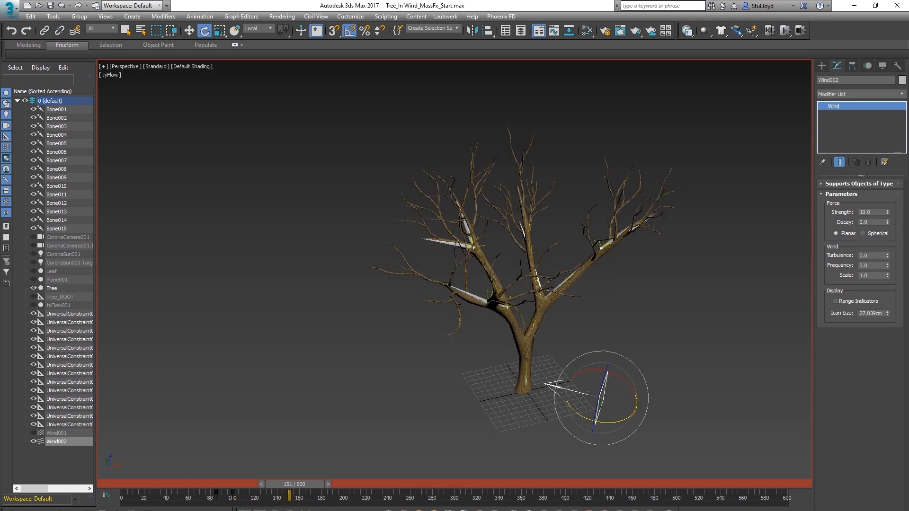
left_click_drag(311, 487, 342, 484)
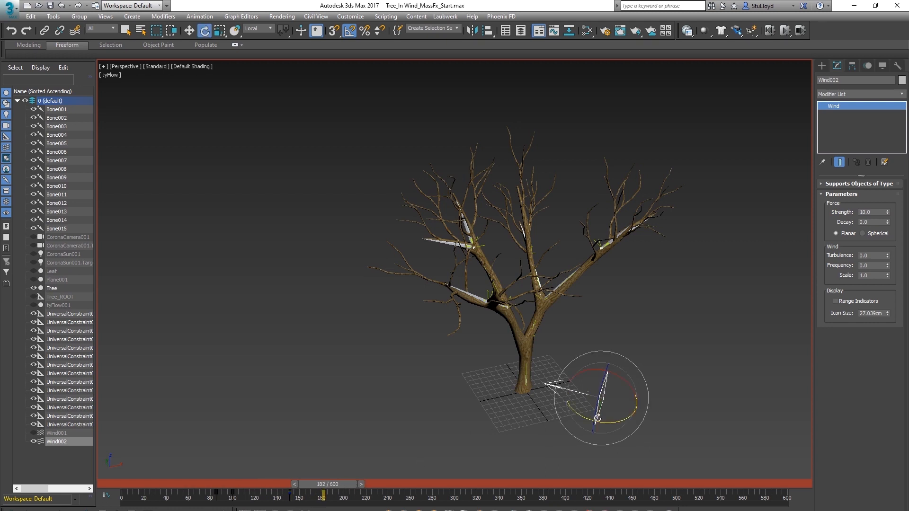
left_click_drag(583, 417, 639, 468)
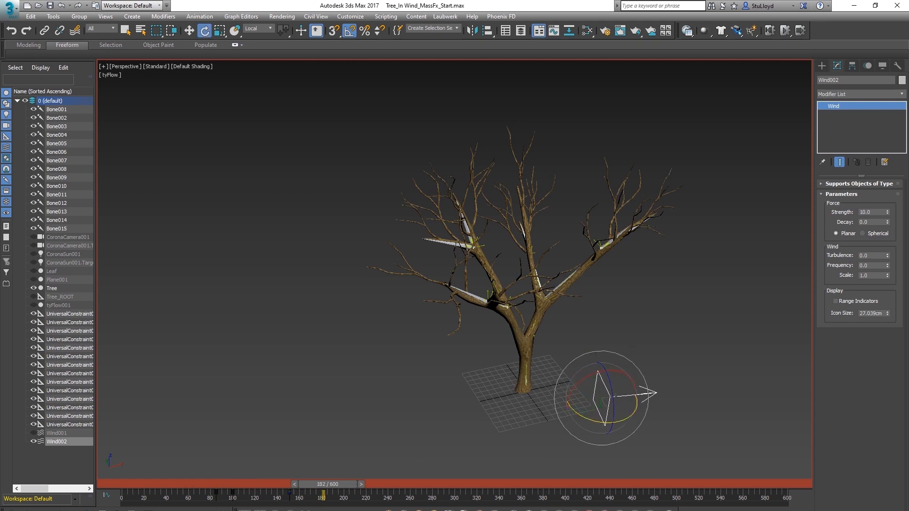
Step: Key the wind's strength at frame 228, set it to 0 at frame 246, and return to frame 0 with Auto Key off
left_click_drag(342, 484, 392, 480)
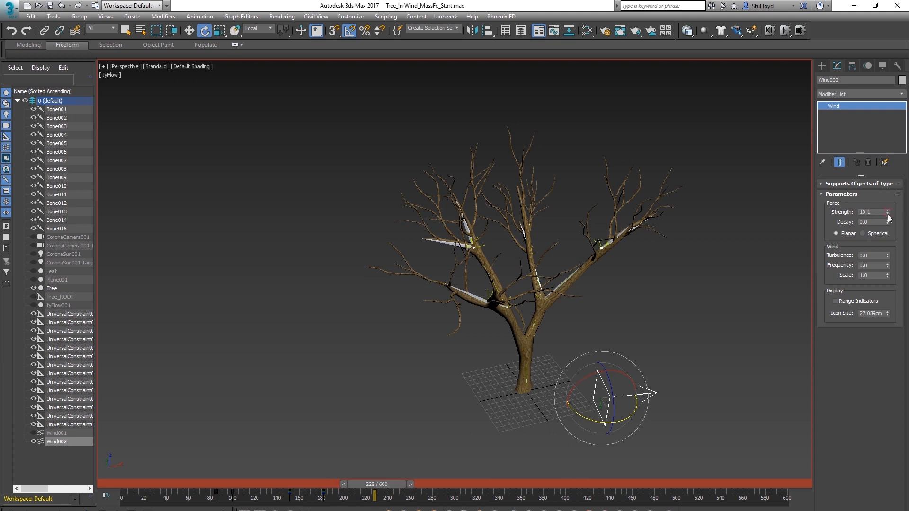
left_click_drag(393, 485, 412, 482)
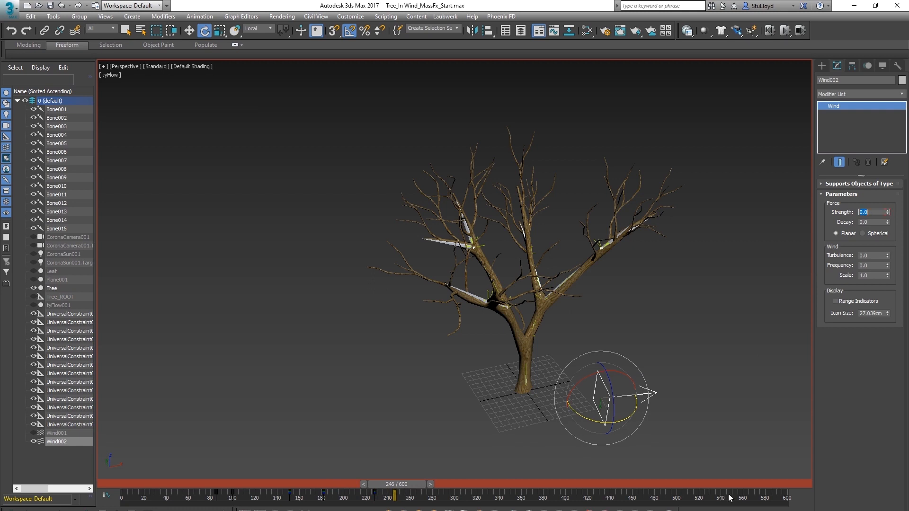
key("n")
key("Home")
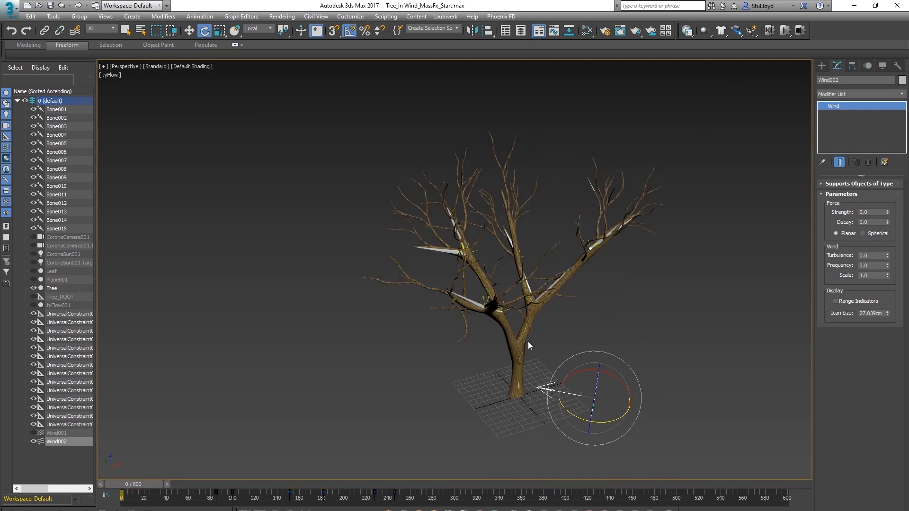
Step: Select the saved "bones" selection set and add the visible Wind force beside the trunk to those rigid bodies' MassFX scene forces
middle_click_drag(528, 342, 526, 331, "alt")
left_click(602, 340)
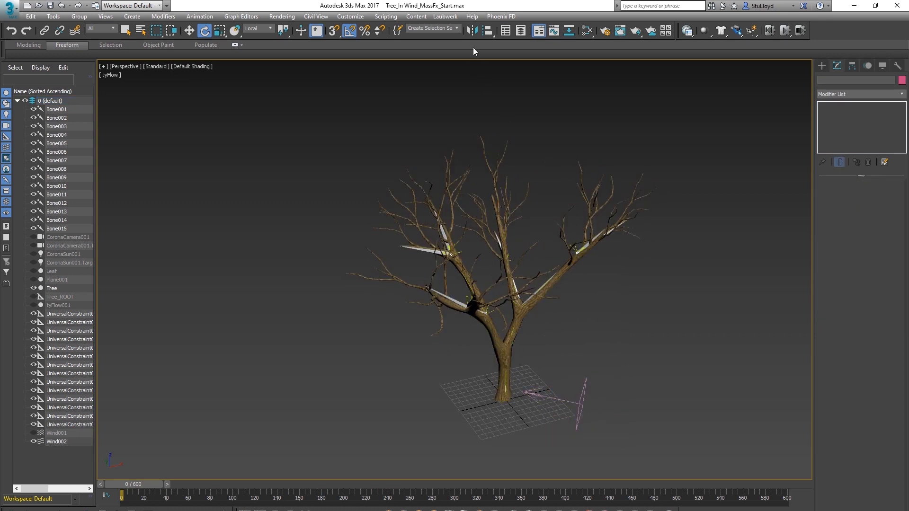
left_click(457, 29)
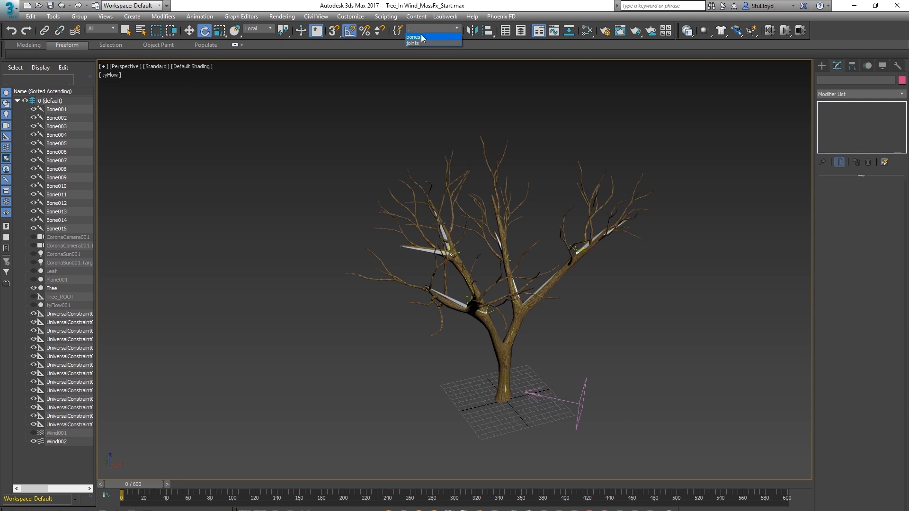
left_click(430, 36)
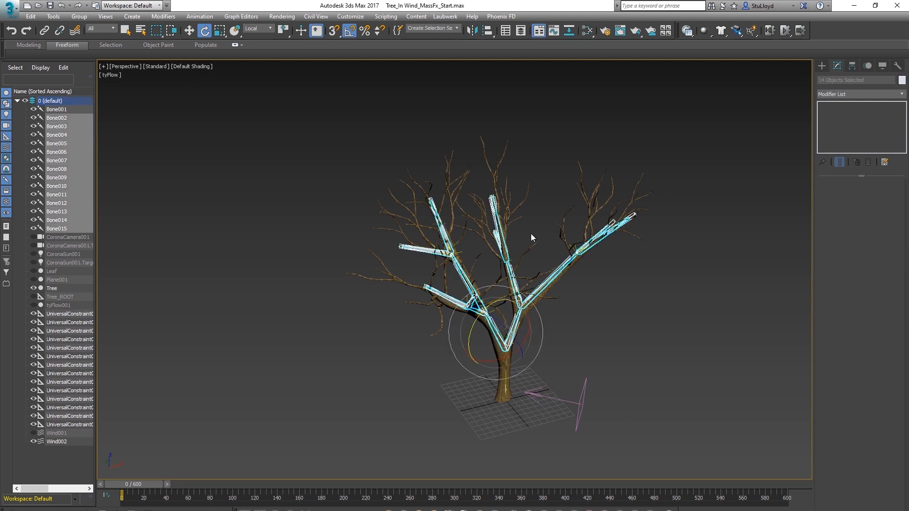
left_click(689, 31)
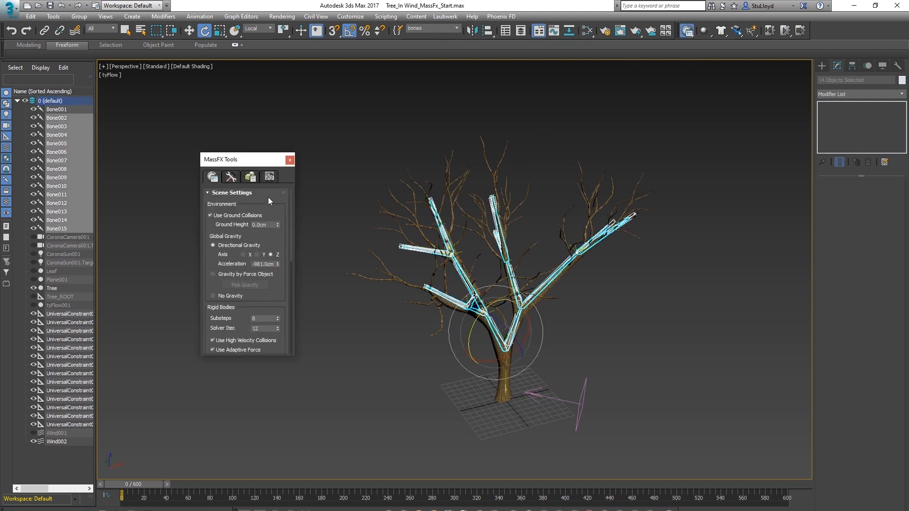
left_click_drag(256, 162, 248, 135)
left_click(245, 150)
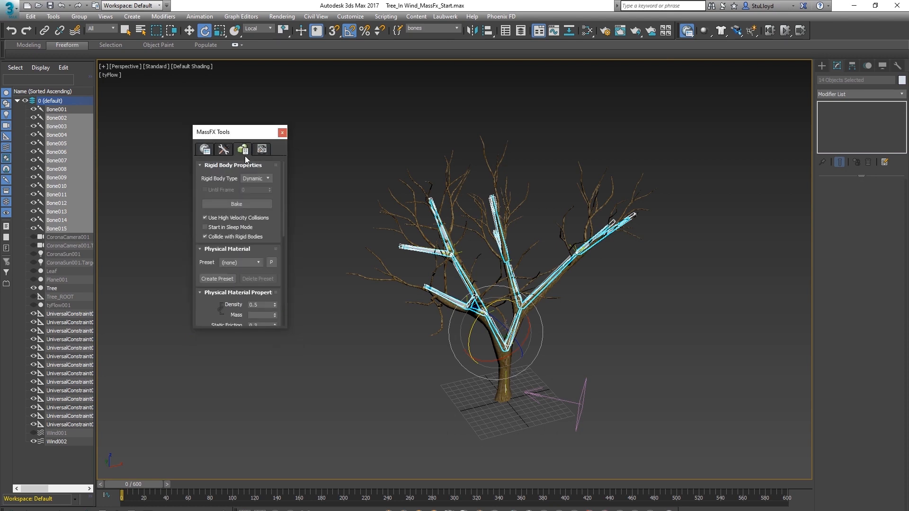
left_click_drag(197, 308, 211, 176)
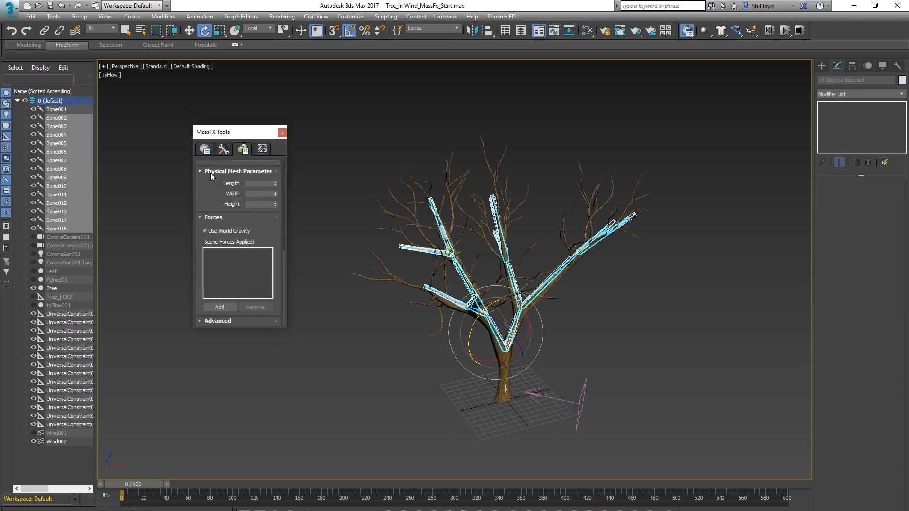
left_click(227, 308)
left_click(584, 398)
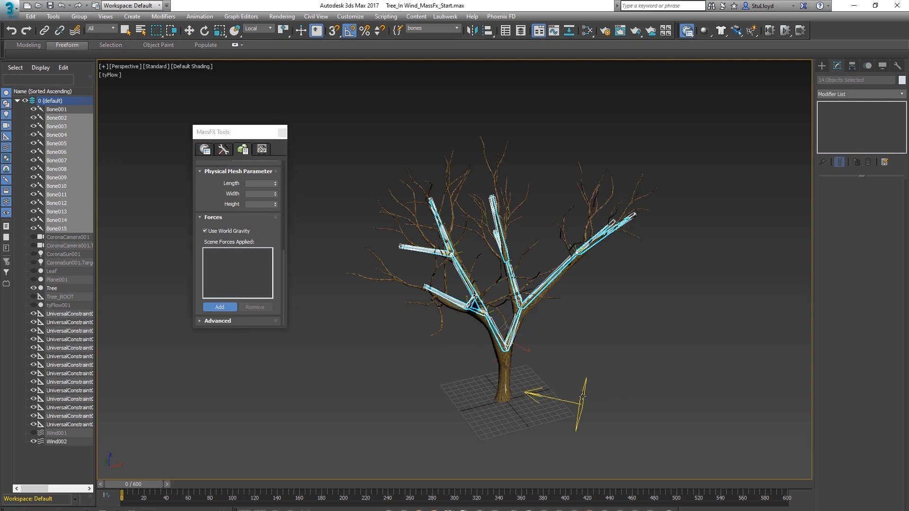
left_click(284, 133)
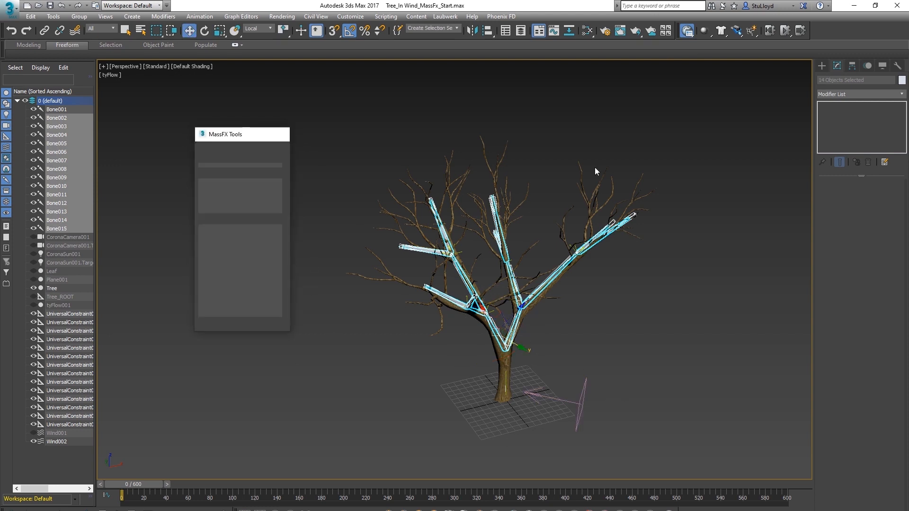
left_click(600, 140)
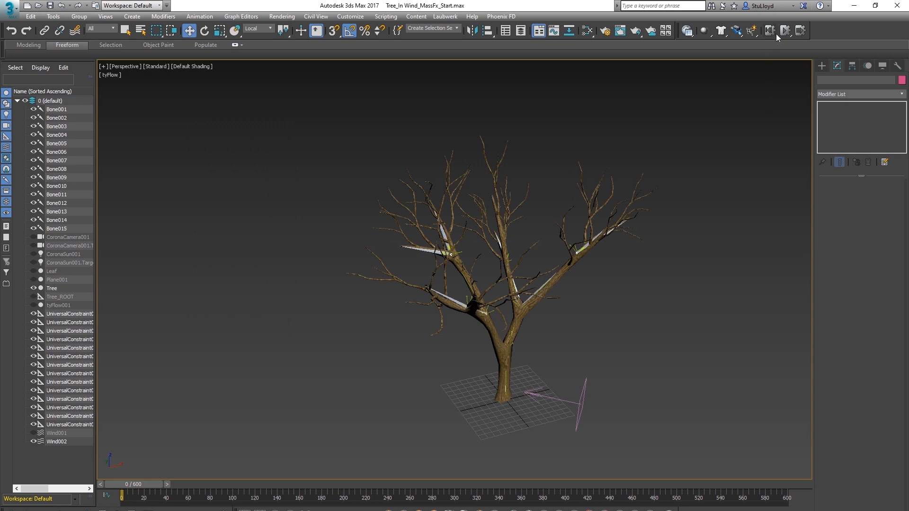
Step: Play the wind animation on the tree and examine the simulation baking options in MassFX Tools
key("slash")
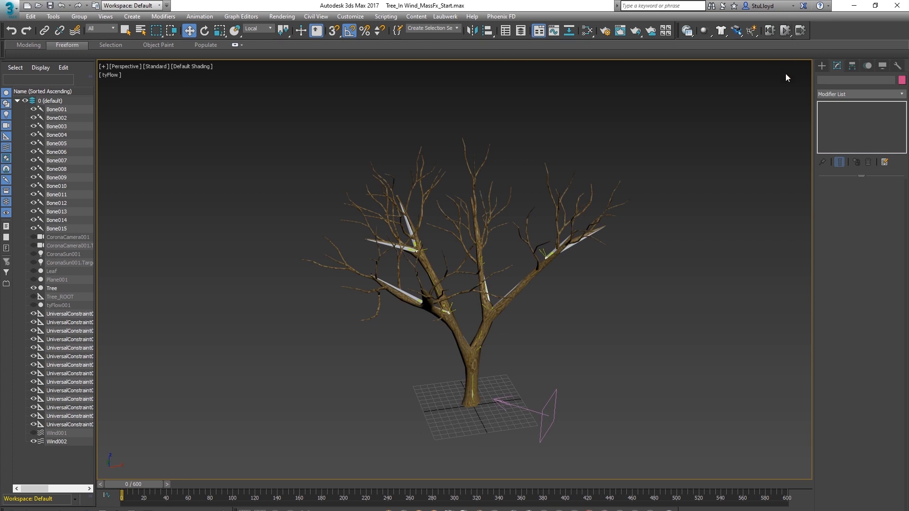
left_click(687, 31)
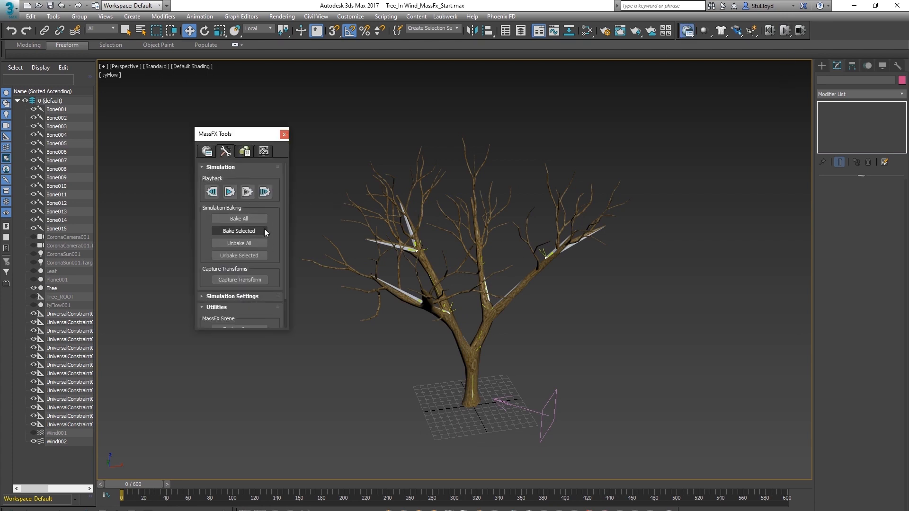
left_click(284, 134)
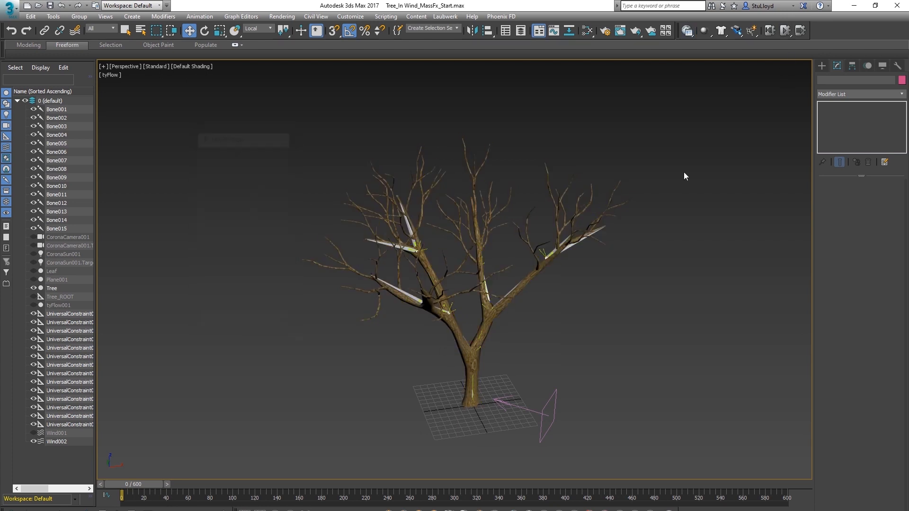
scroll(508, 355, "up", 3)
scroll(508, 355, "up", 2)
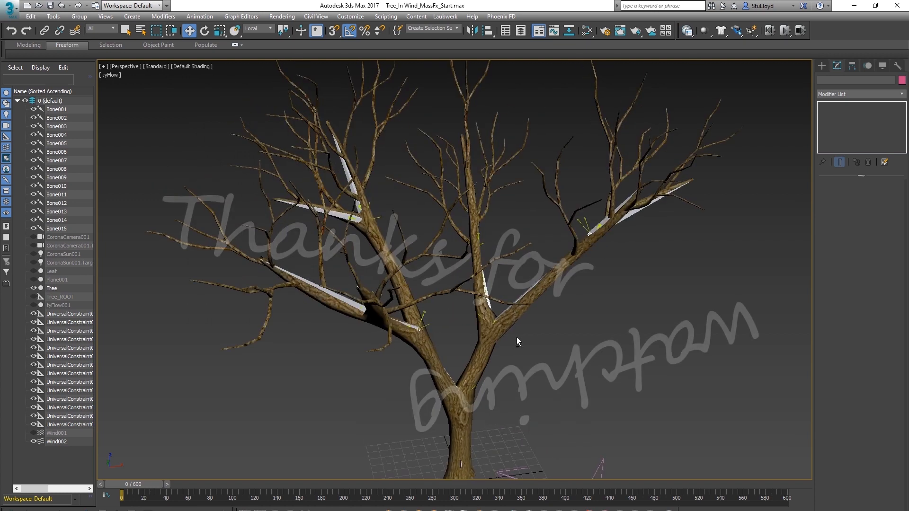
scroll(512, 346, "down", 5)
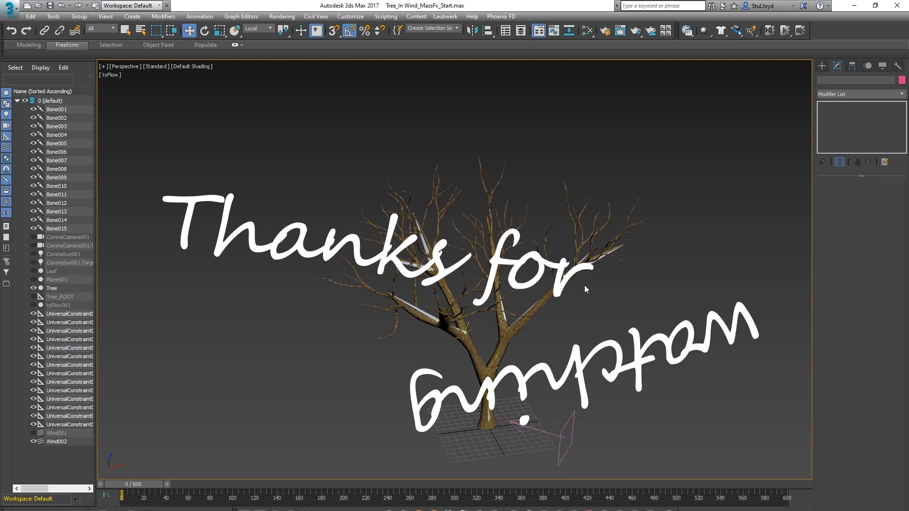
middle_click_drag(571, 334, 571, 324, "alt")
scroll(552, 360, "up", 5)
middle_click_drag(552, 360, 562, 363, "alt")
scroll(562, 362, "down", 5)
scroll(553, 356, "up", 5)
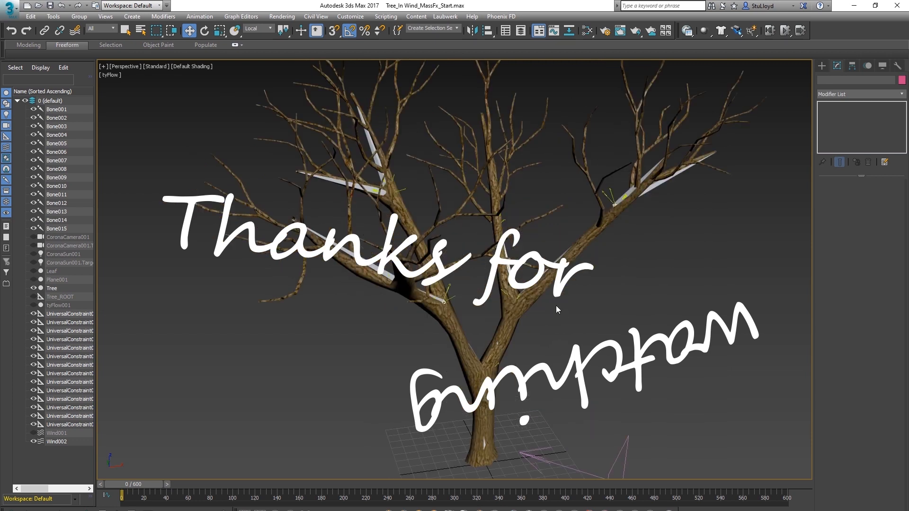
scroll(537, 338, "down", 5)
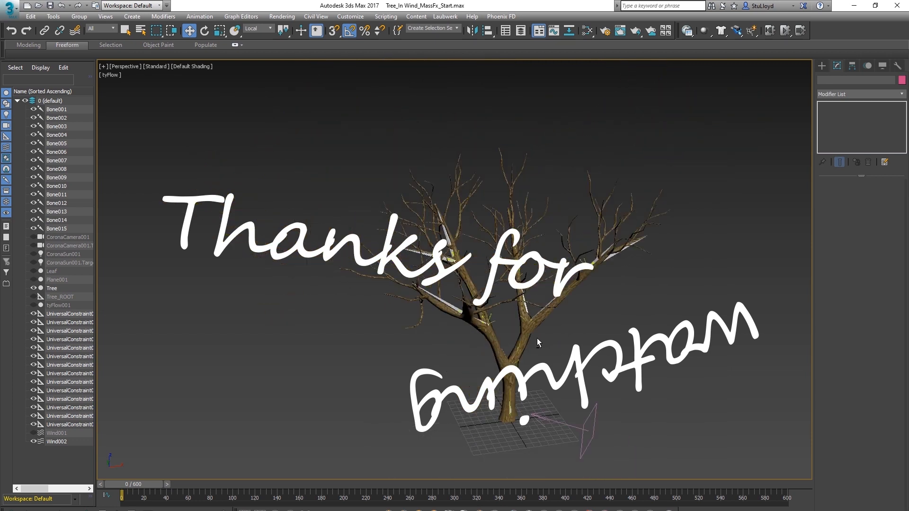
scroll(529, 341, "up", 4)
scroll(529, 342, "down", 4)
scroll(544, 350, "up", 7)
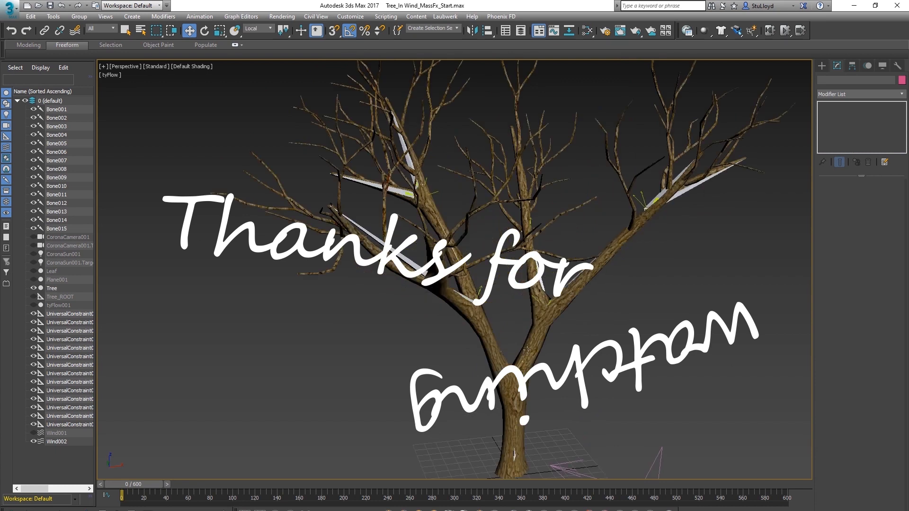
scroll(564, 358, "down", 5)
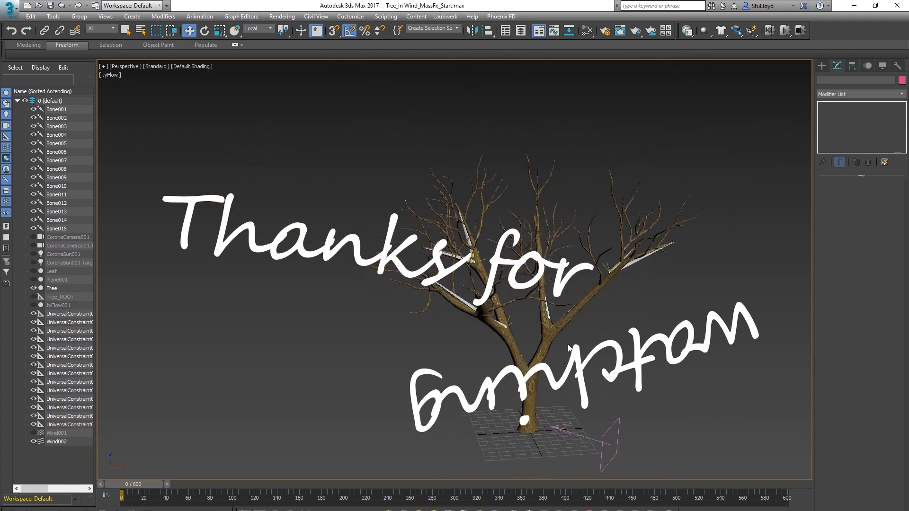